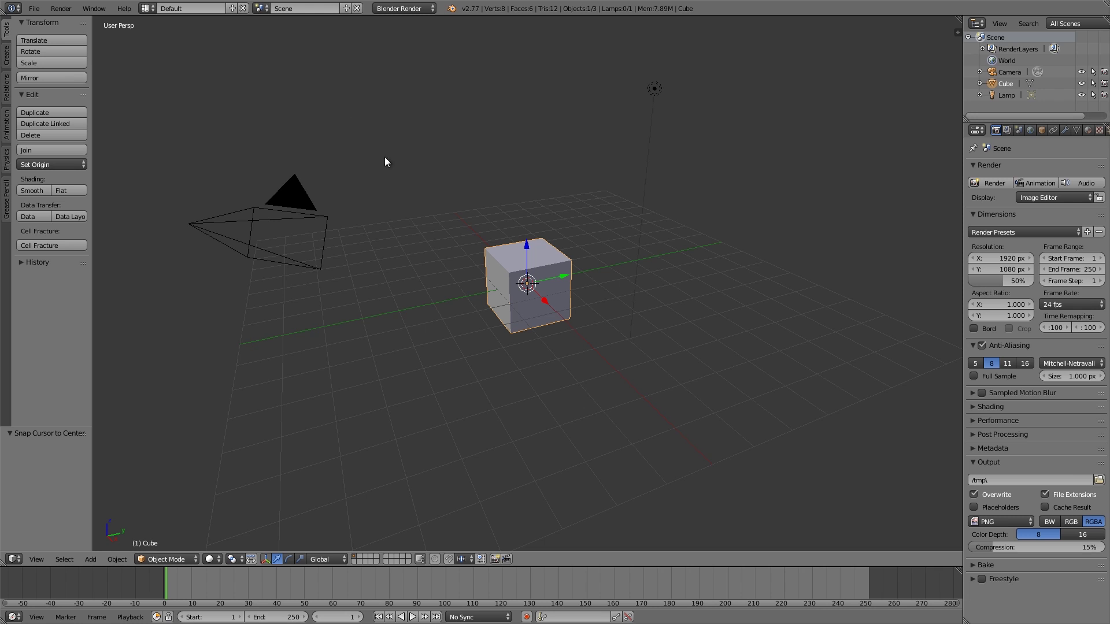
Install the BGE Post-Process.zip add-on from the Add-ons page of User Preferences
click(34, 8)
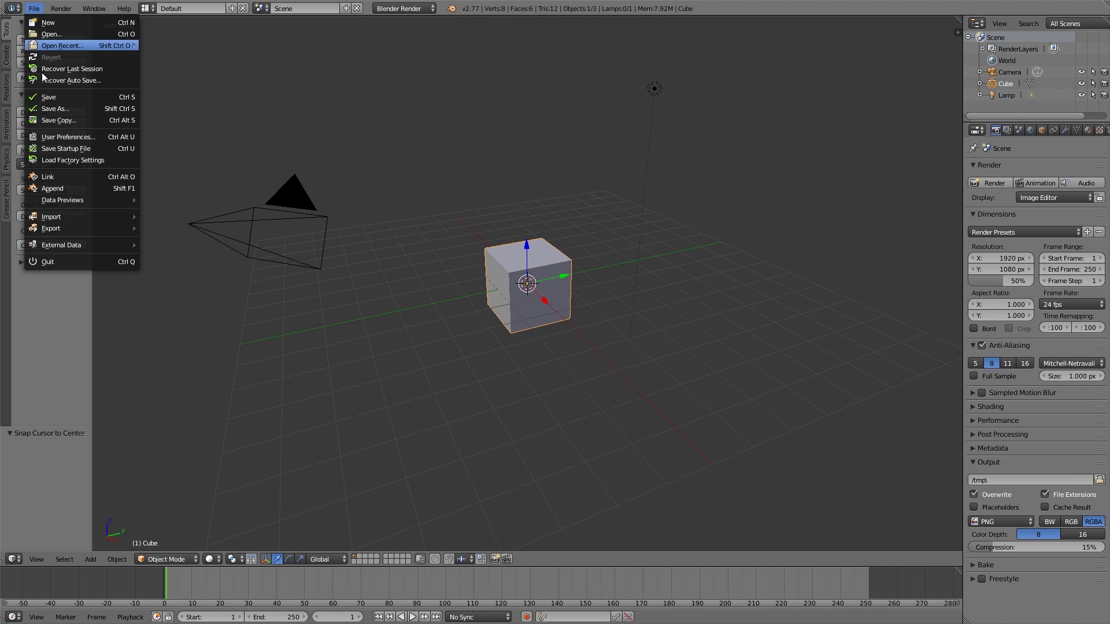
click(62, 137)
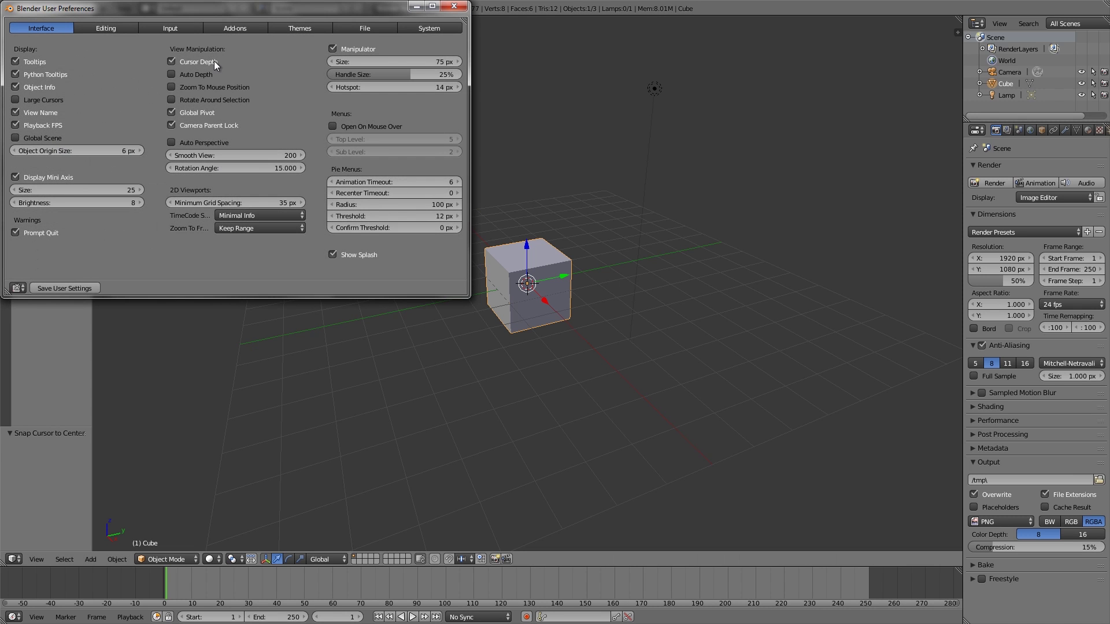
click(228, 31)
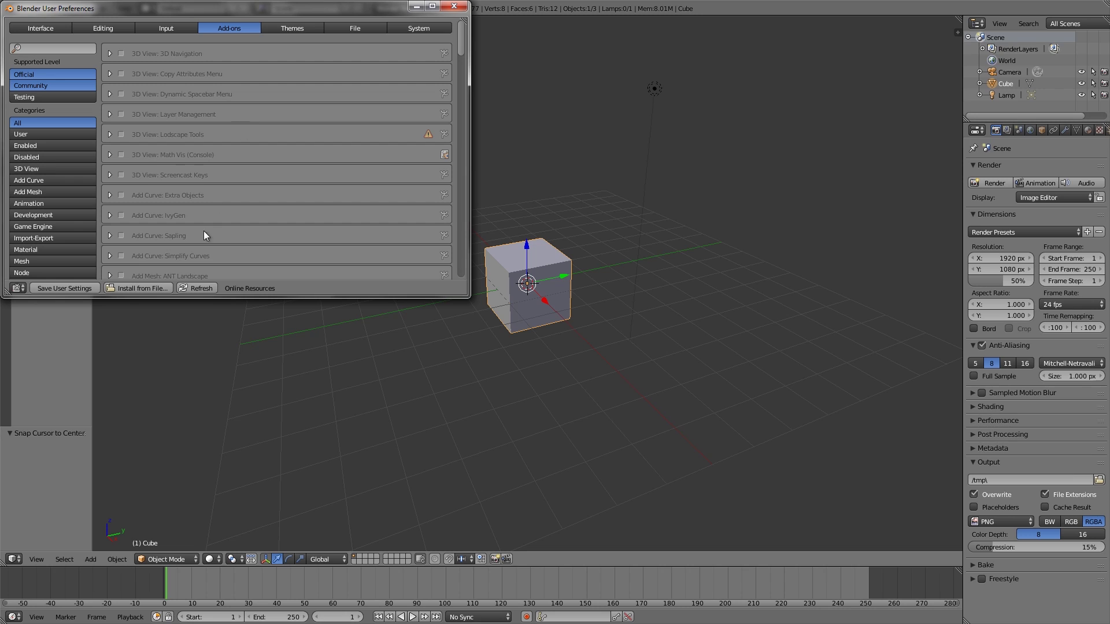
click(151, 286)
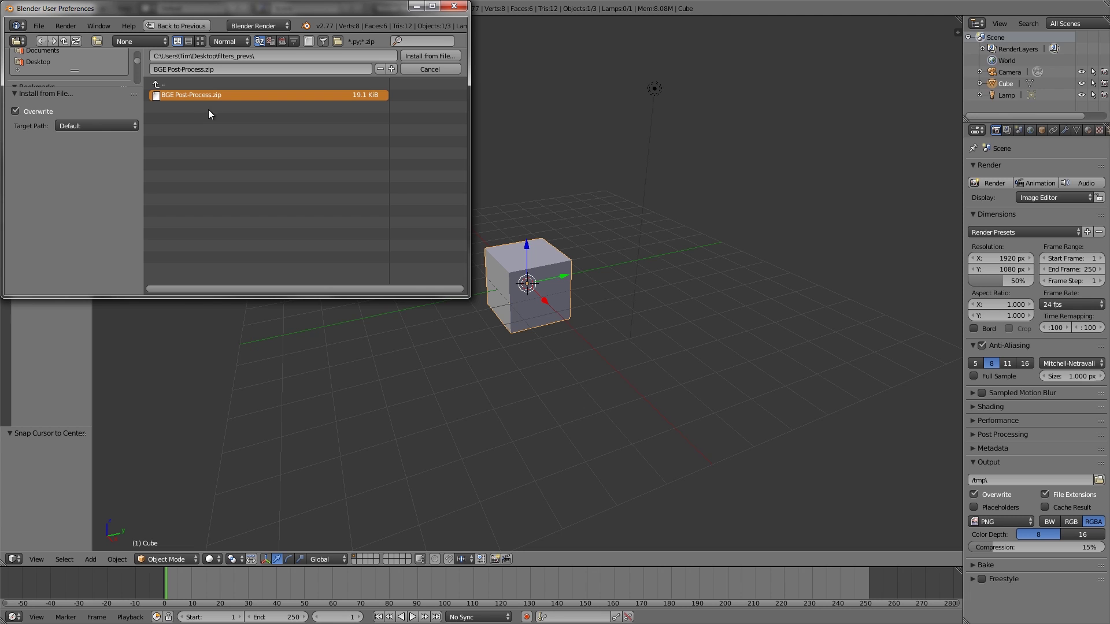
click(424, 56)
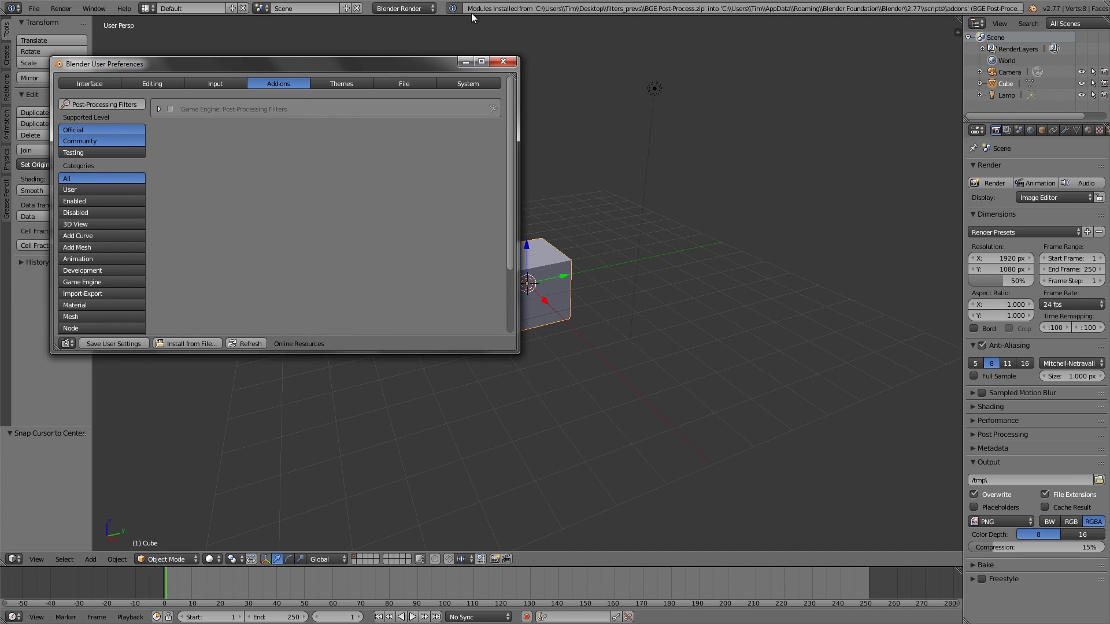
Expand the Game Engine: Post-Processing Filters entry, enable it and save the user settings
drag(293, 64, 303, 34)
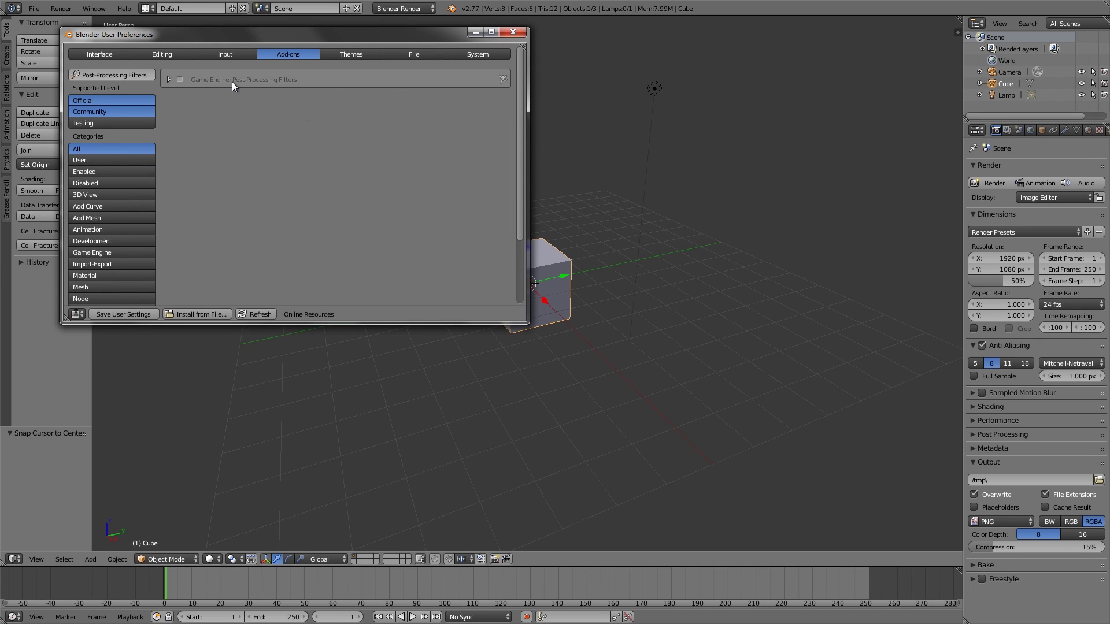
click(168, 79)
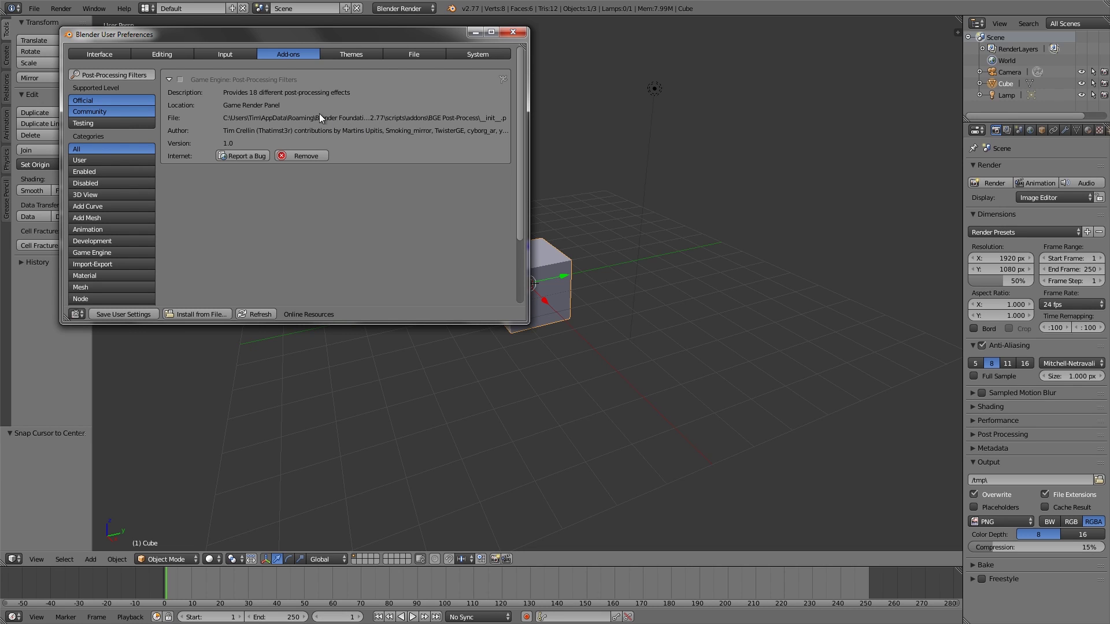
click(179, 80)
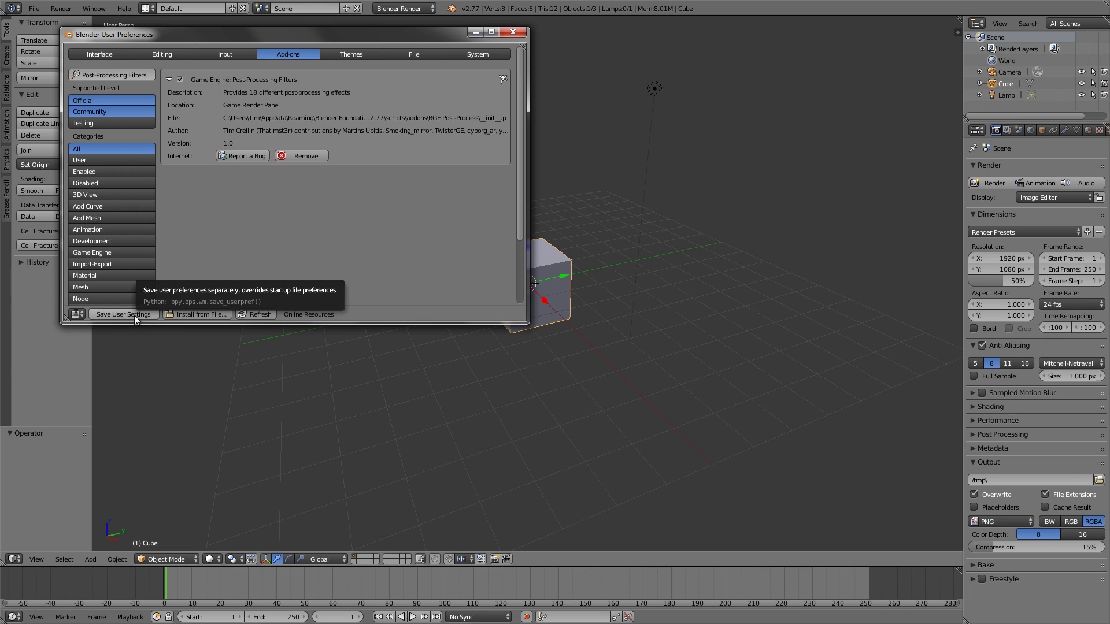
click(180, 79)
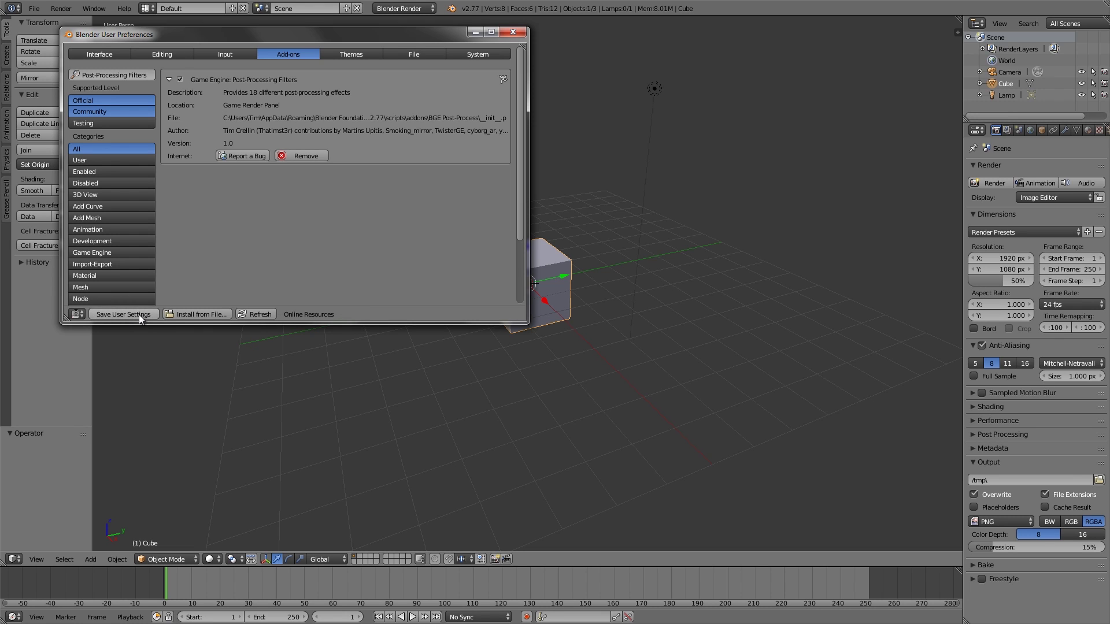
Close User Preferences and switch the render engine to Blender Game
click(139, 314)
click(513, 32)
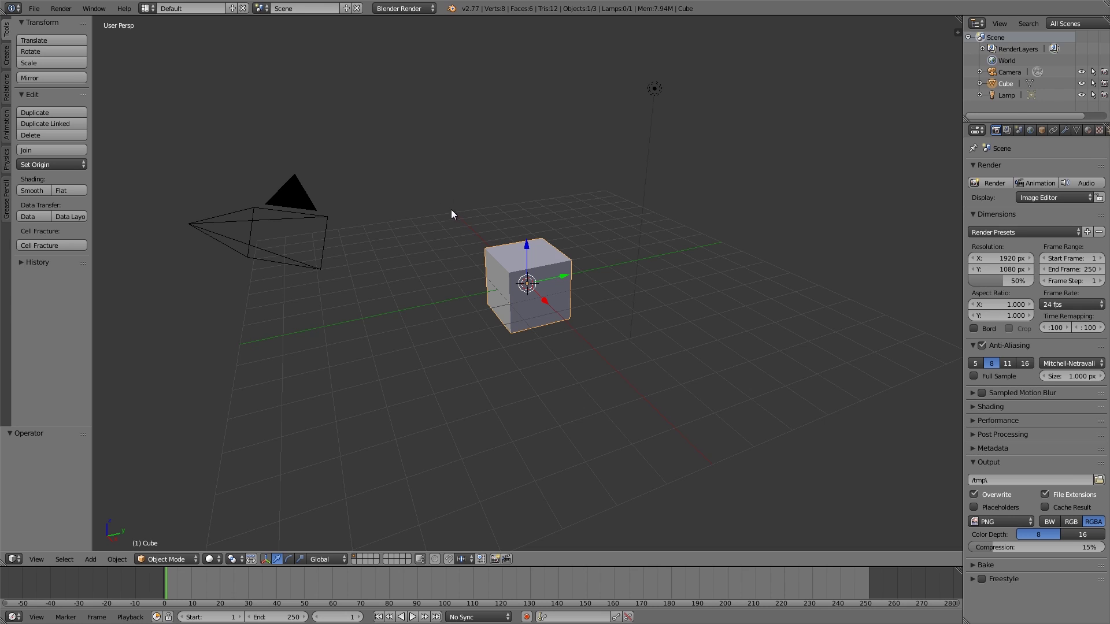
click(416, 8)
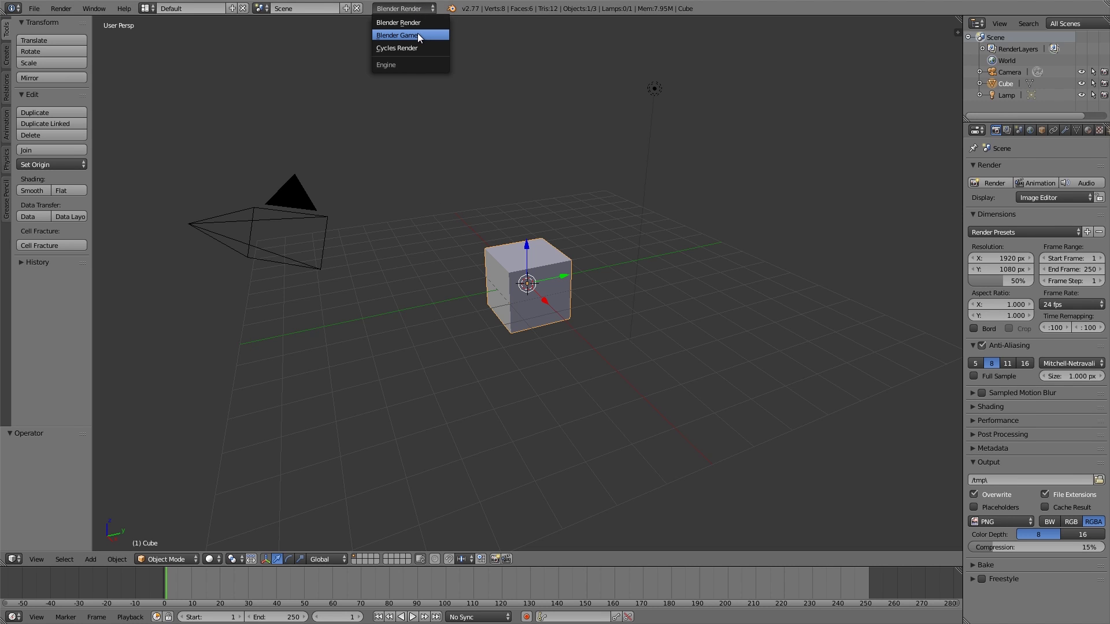
click(418, 35)
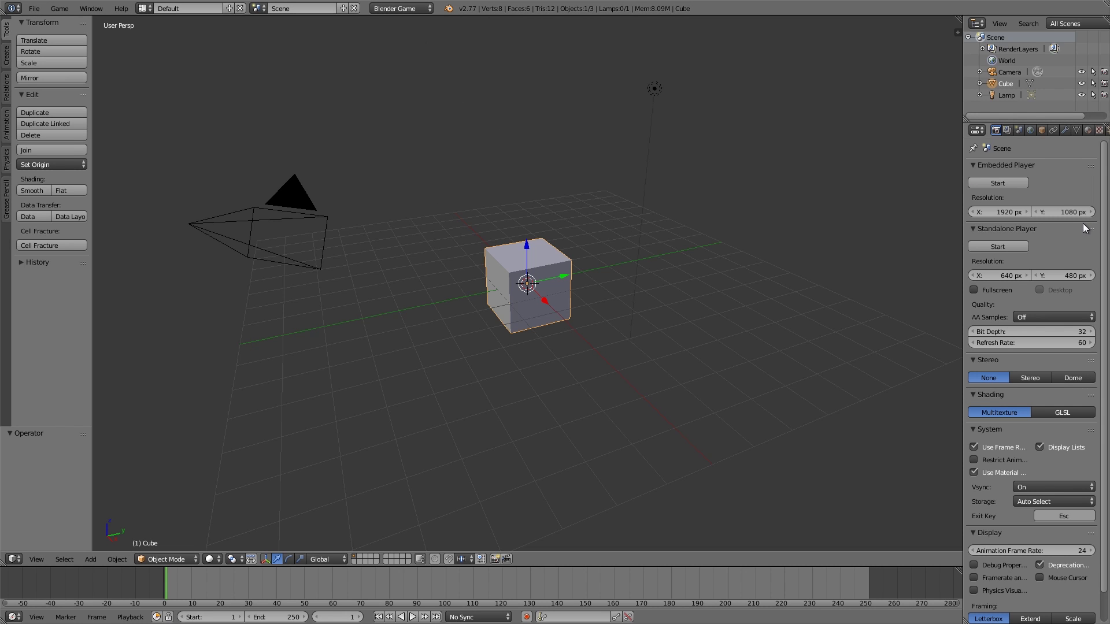
scroll(1077, 221, down, 1)
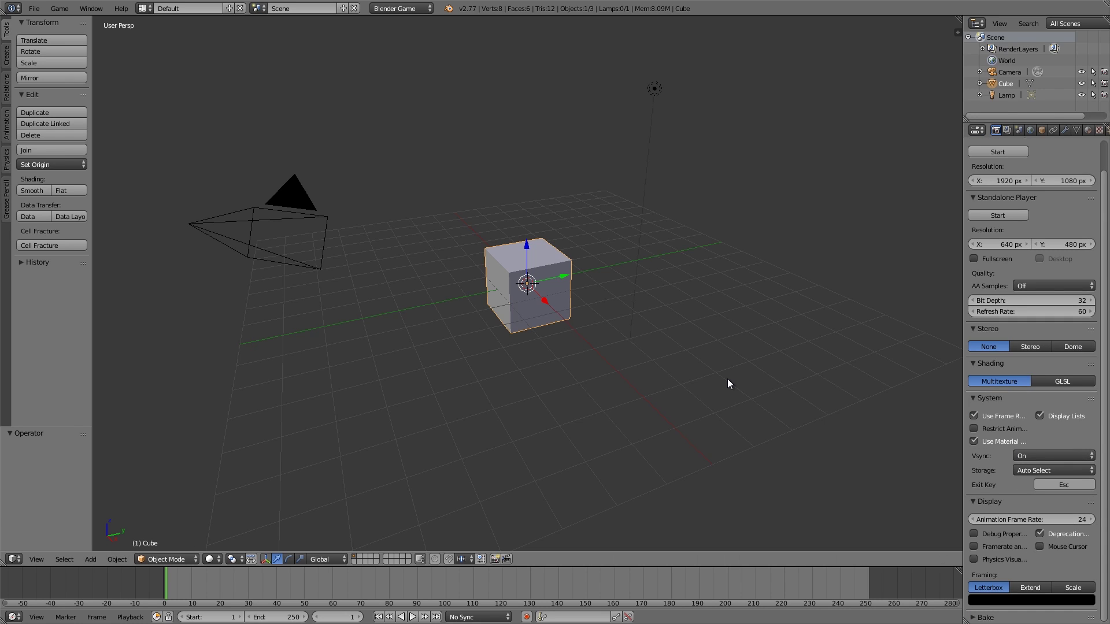
Select the camera and move the Post-Processing Filters panel up to sit below Shading
right_click(299, 207)
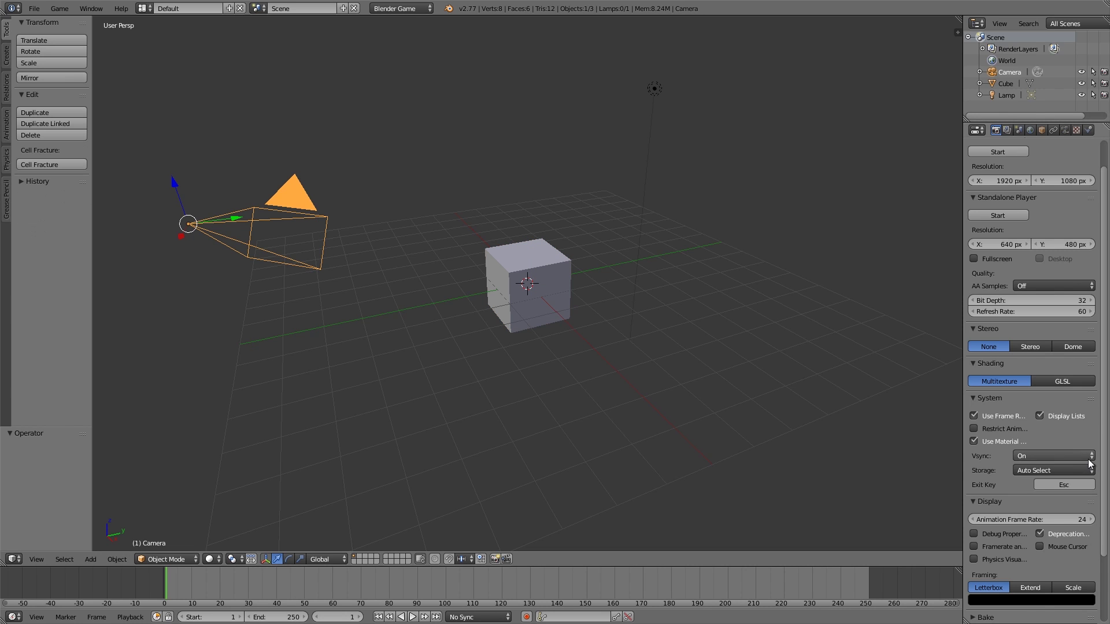
scroll(1079, 465, down, 3)
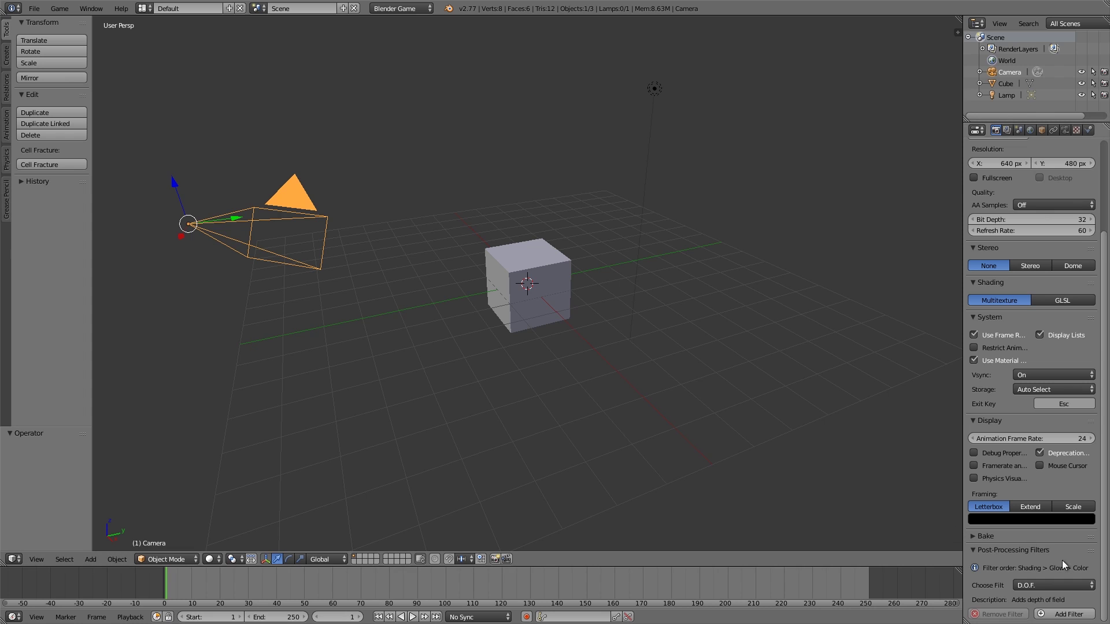
drag(1092, 558, 1094, 316)
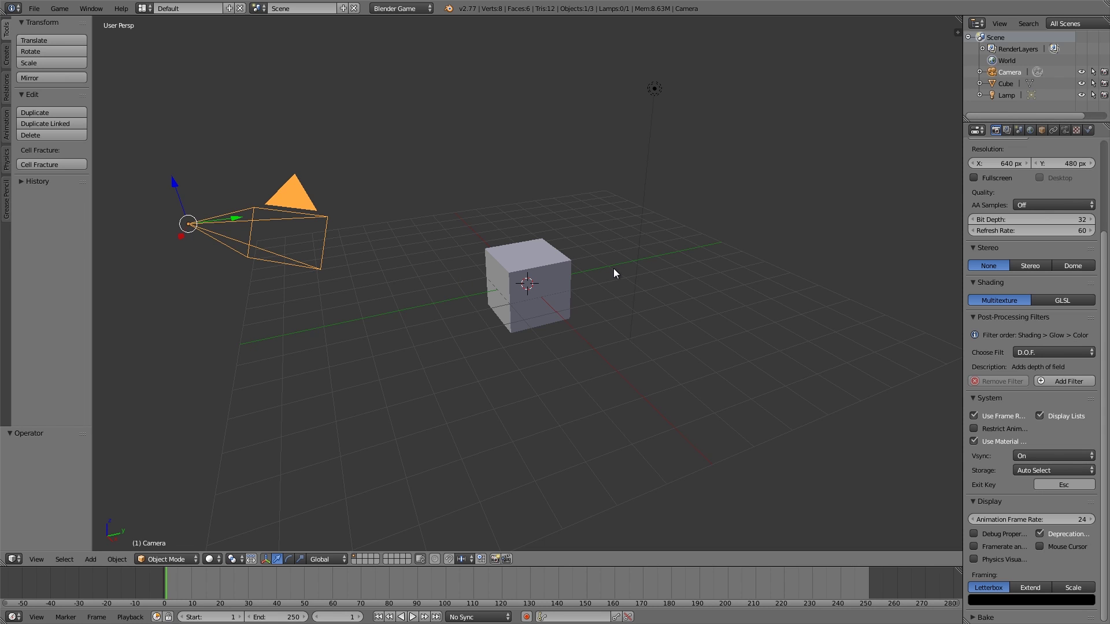
Add a large scaled-up ground plane and lift the cube above it
key(shift+a)
click(639, 267)
key(s)
click(488, 401)
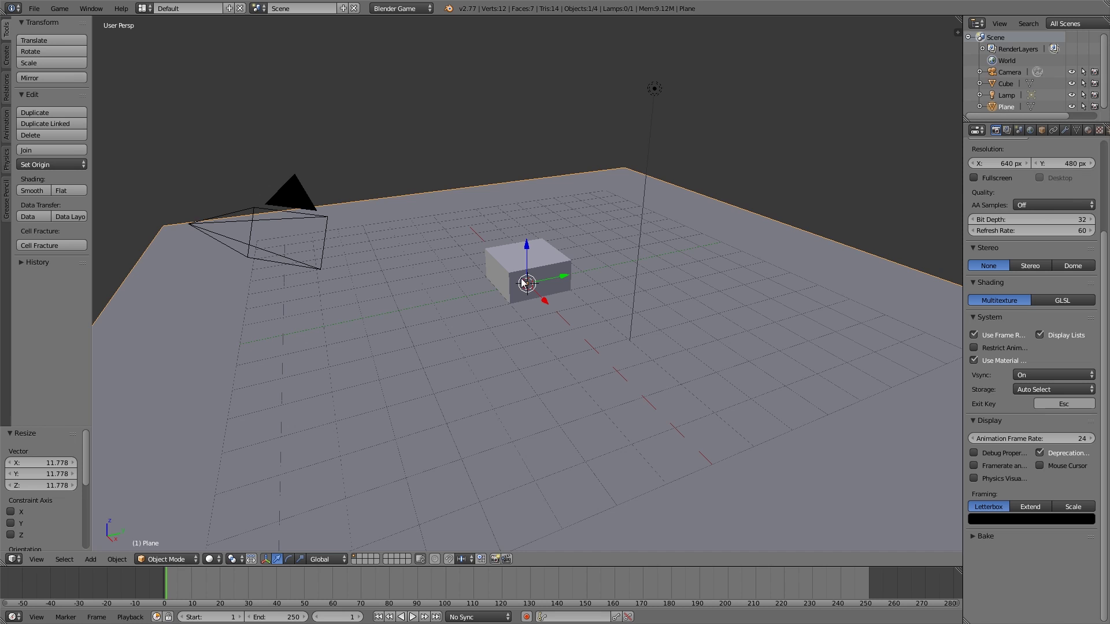
right_drag(527, 271, 470, 248)
Add a Suzanne monkey head and position it along the Y axis
key(shift+a)
mouse_move(554, 277)
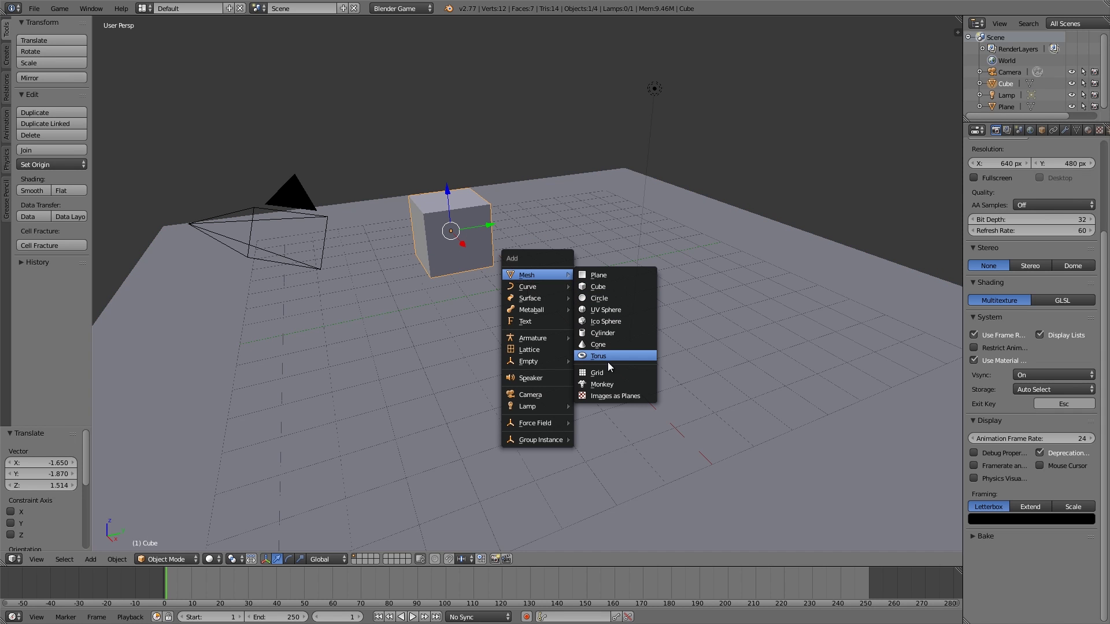
click(607, 382)
key(g)
click(605, 283)
middle_drag(605, 283, 536, 308)
key(g)
key(y)
click(558, 300)
Add a cylinder and move it along the X axis
key(shift+a)
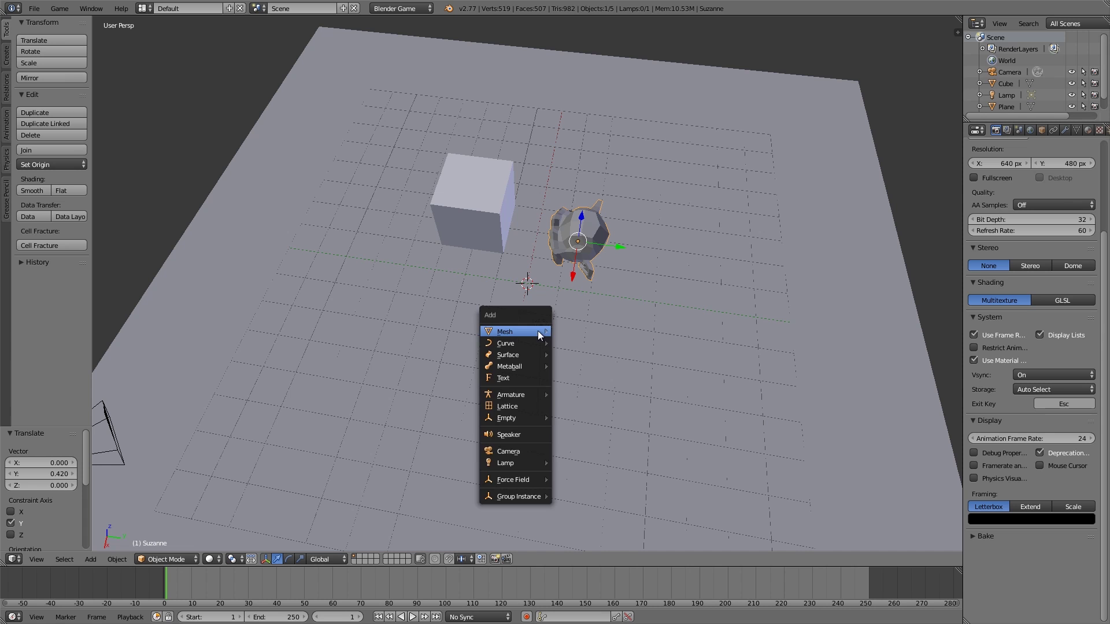
mouse_move(539, 328)
click(577, 390)
middle_drag(577, 390, 556, 332)
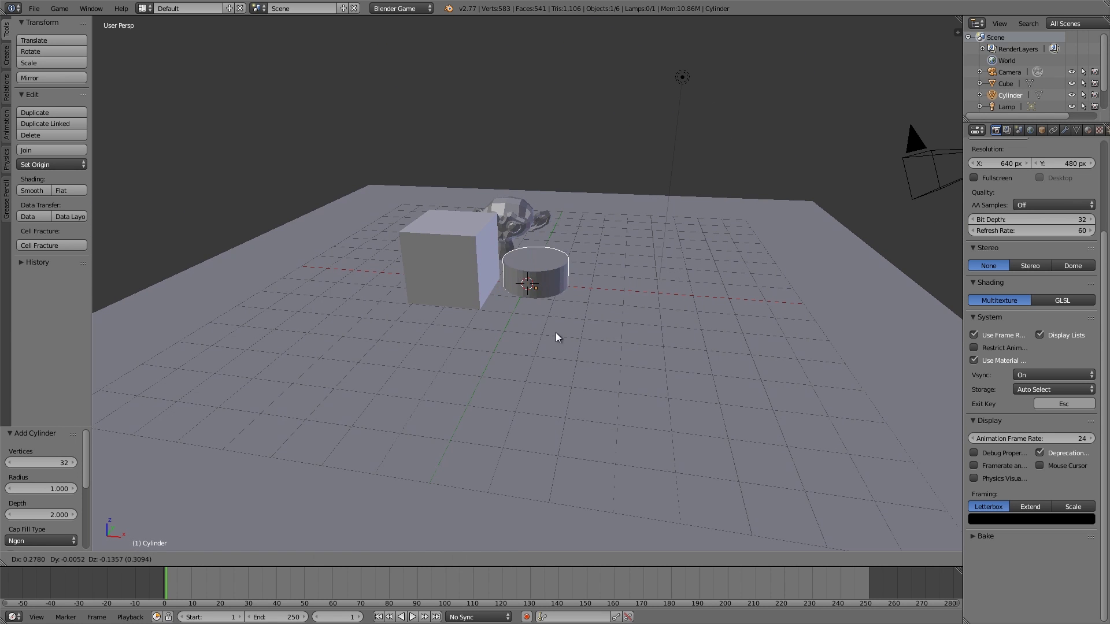
key(g)
key(x)
click(636, 342)
Adjust the cylinder's height on Z and its position on Y
key(g)
key(z)
click(667, 340)
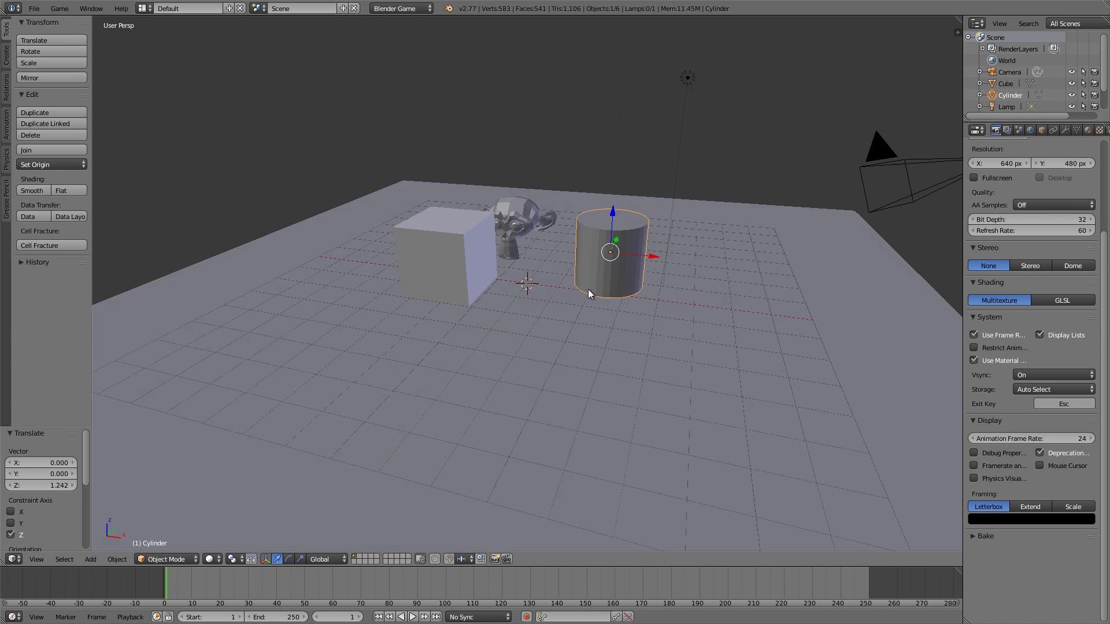
middle_drag(588, 289, 505, 273)
key(g)
key(y)
click(545, 322)
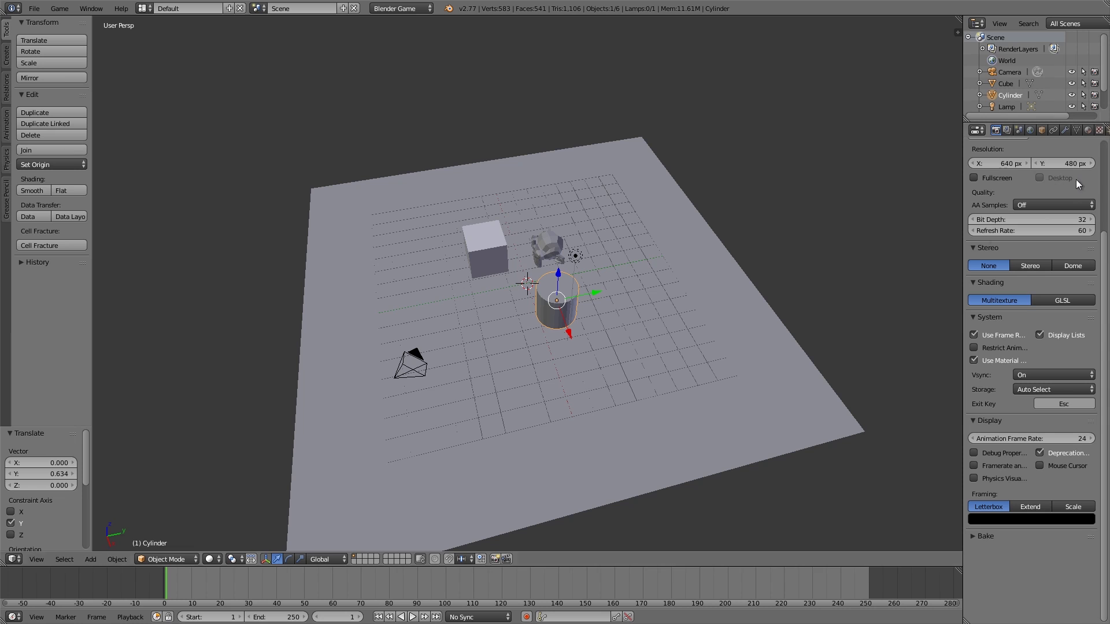
Give the cylinder a new material with a dark blue diffuse colour
click(1087, 130)
click(1017, 208)
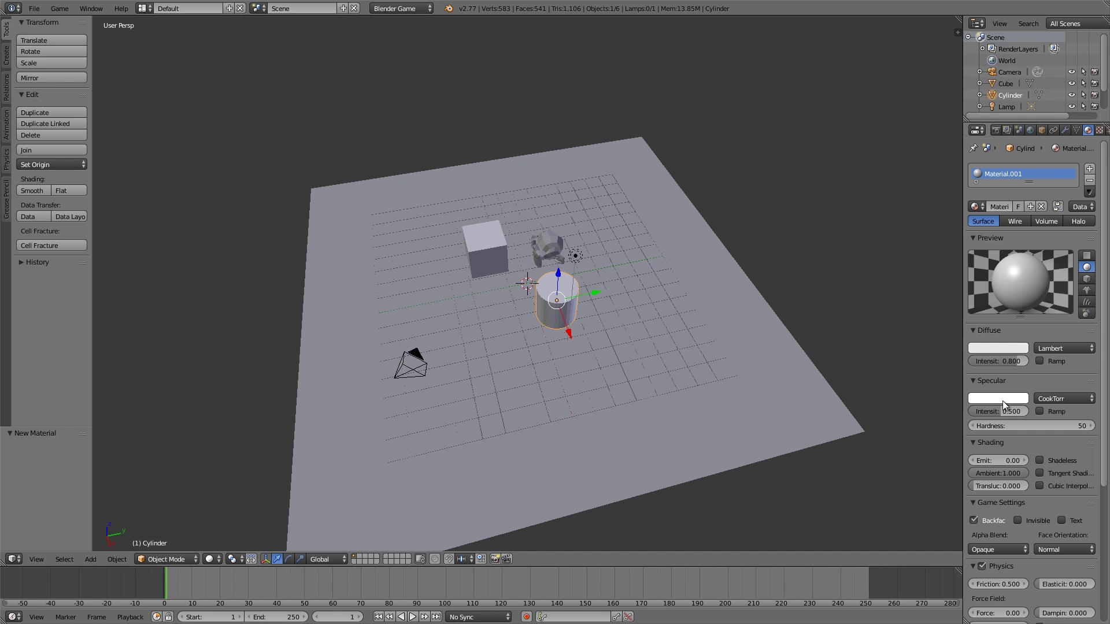
click(998, 349)
click(971, 232)
drag(971, 232, 999, 214)
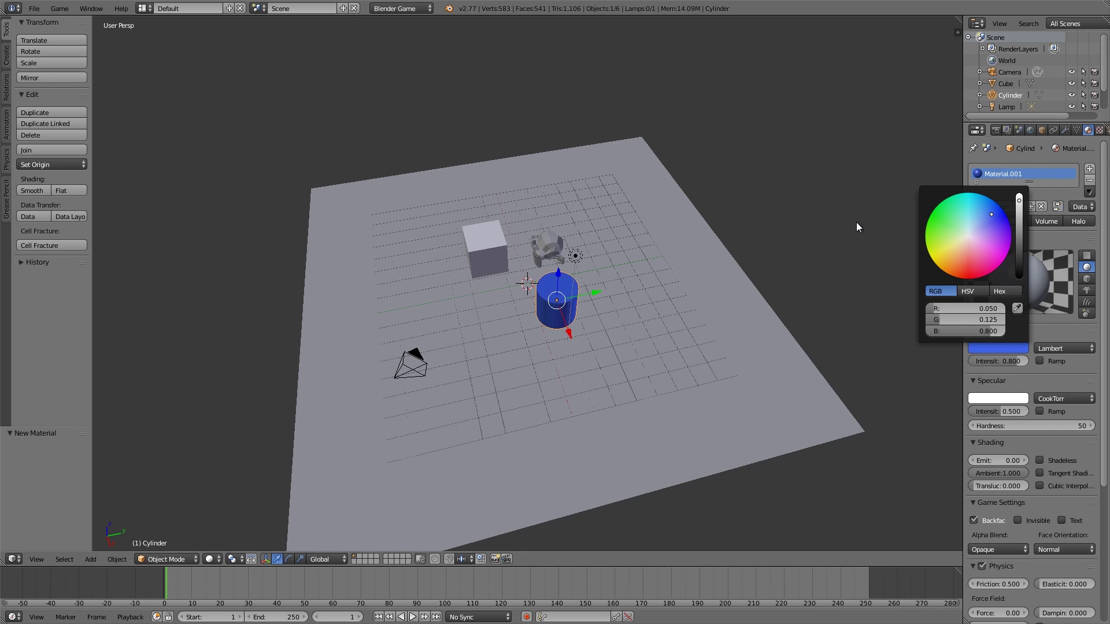
Give Suzanne a new material coloured green
right_click(548, 252)
click(1006, 209)
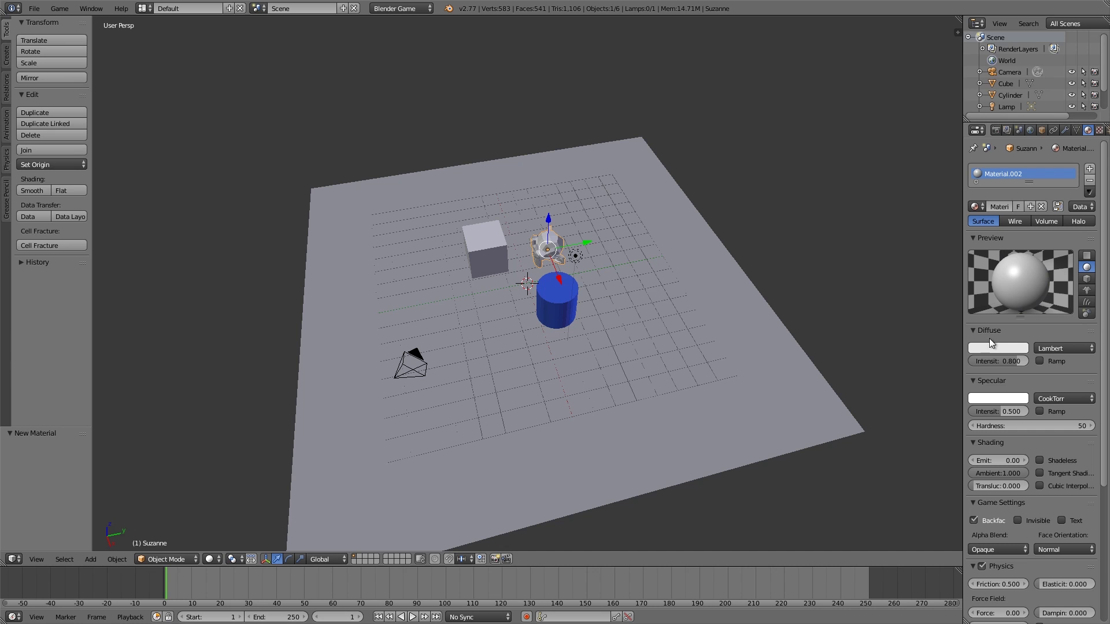
click(999, 348)
click(946, 229)
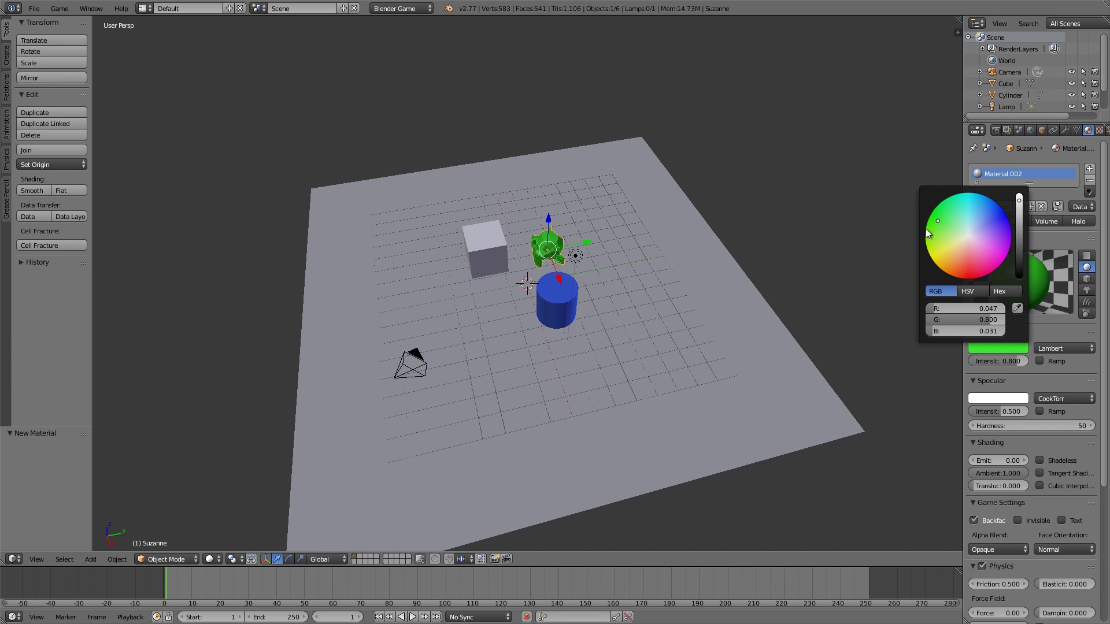
Make the cube's material diffuse colour orange-red
right_click(460, 255)
click(1003, 349)
click(966, 268)
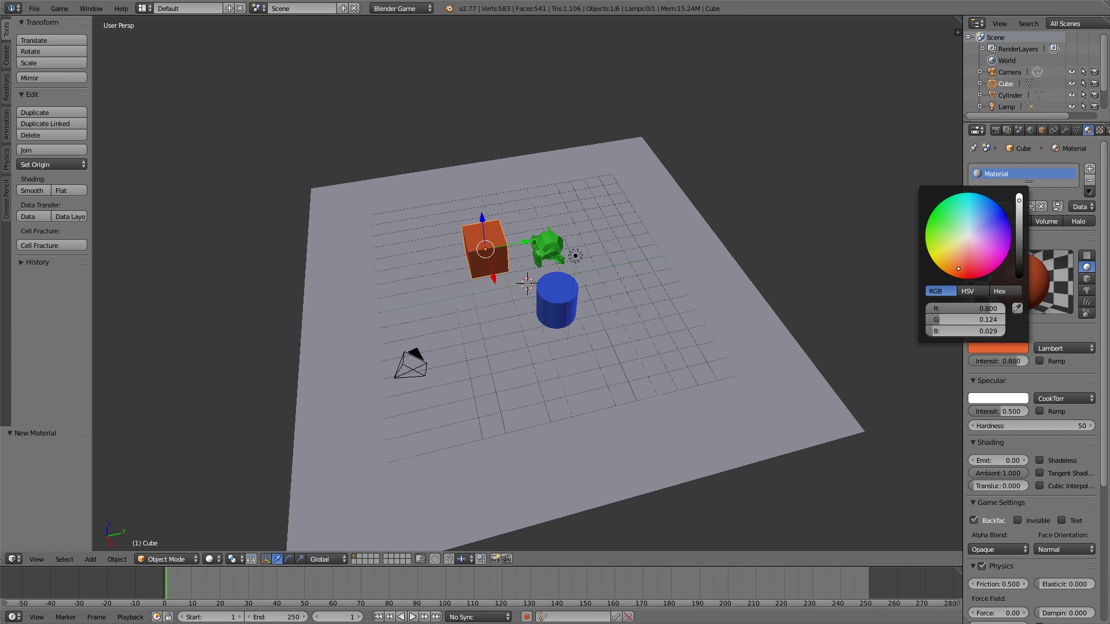
middle_drag(384, 314, 546, 338)
Select the camera and add the D.O.F. filter from the Render tab's Post-Processing Filters panel
right_click(542, 346)
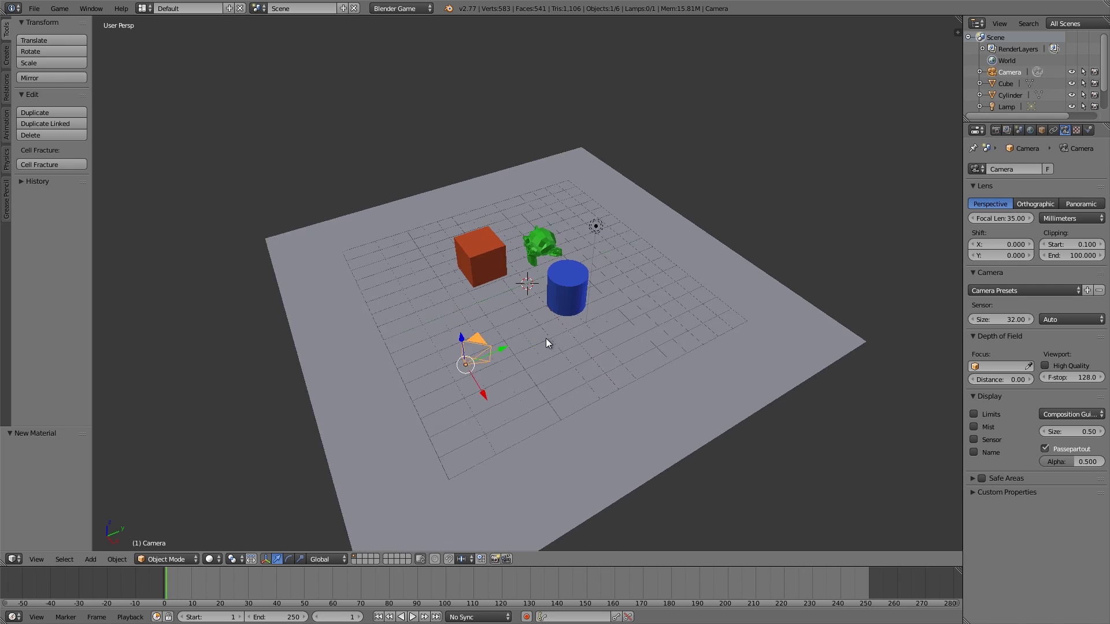
click(995, 130)
click(1026, 352)
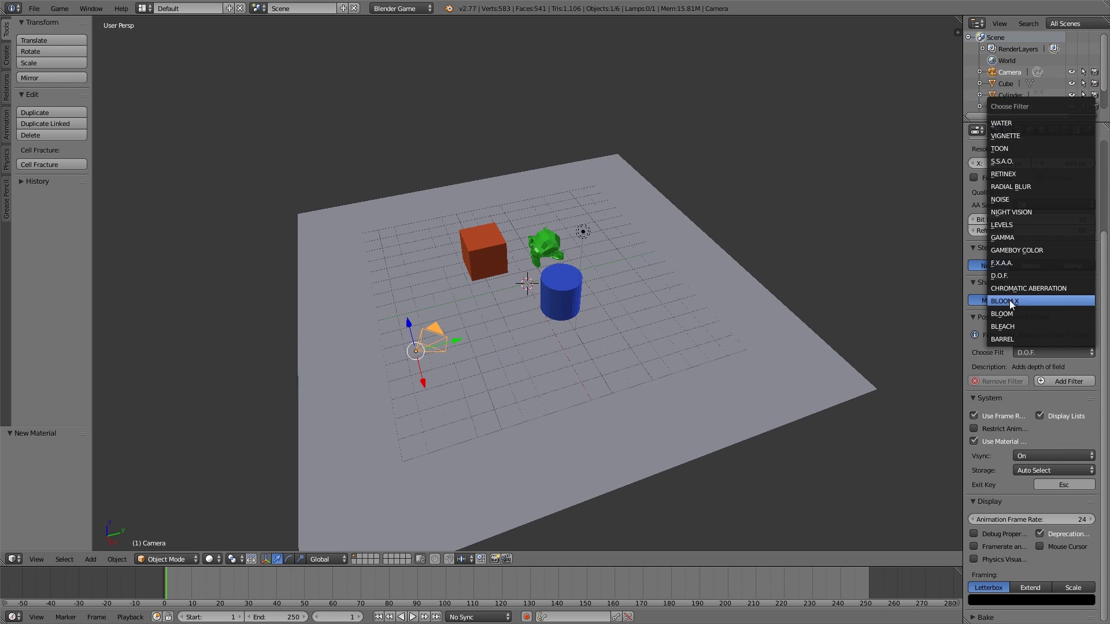
click(1001, 272)
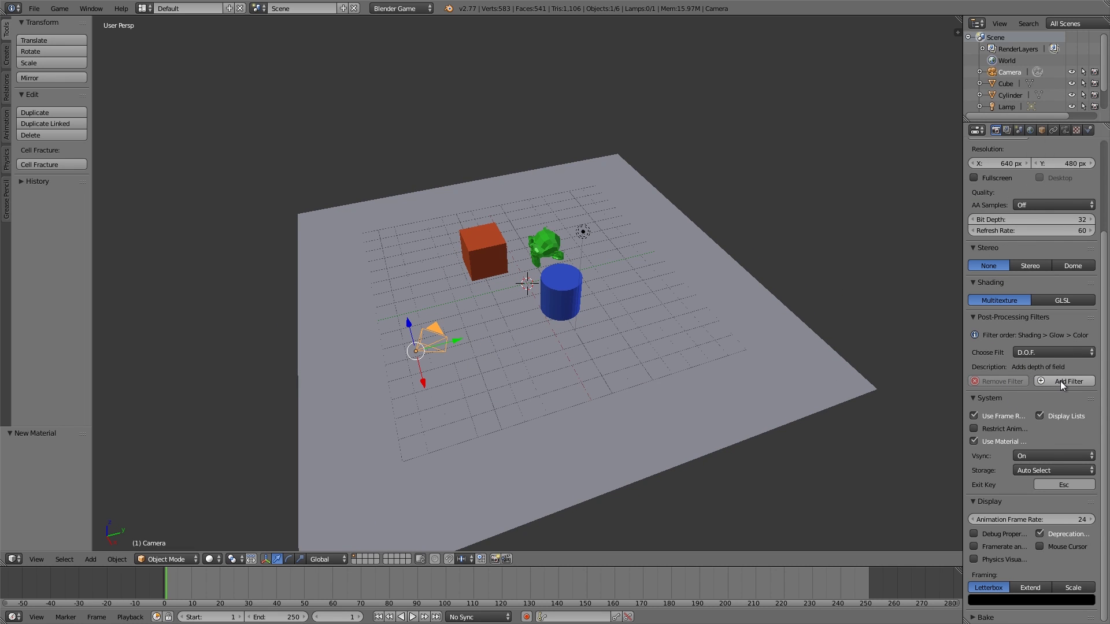
click(1059, 380)
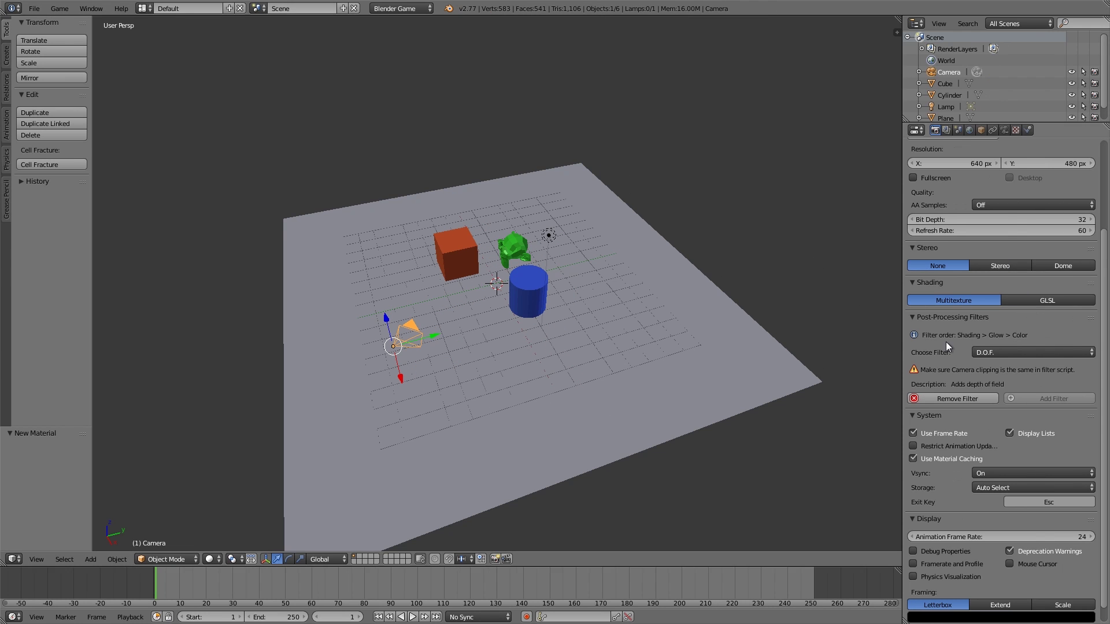
Switch to the Game Logic layout with Texture viewport shading
click(152, 11)
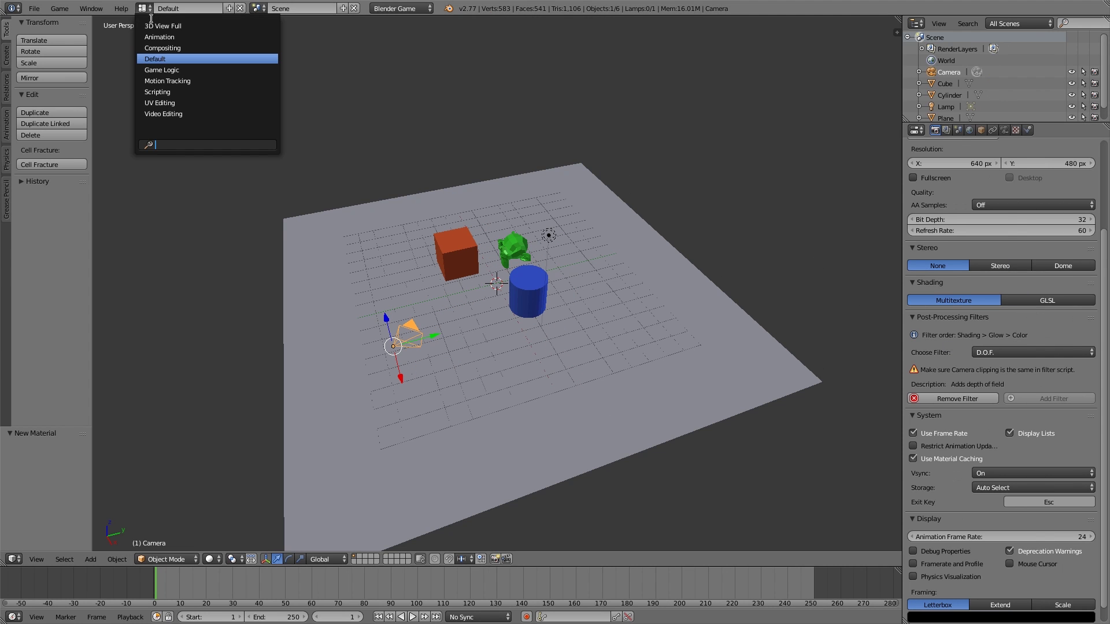
click(160, 71)
middle_drag(415, 237, 439, 249)
click(399, 374)
click(415, 322)
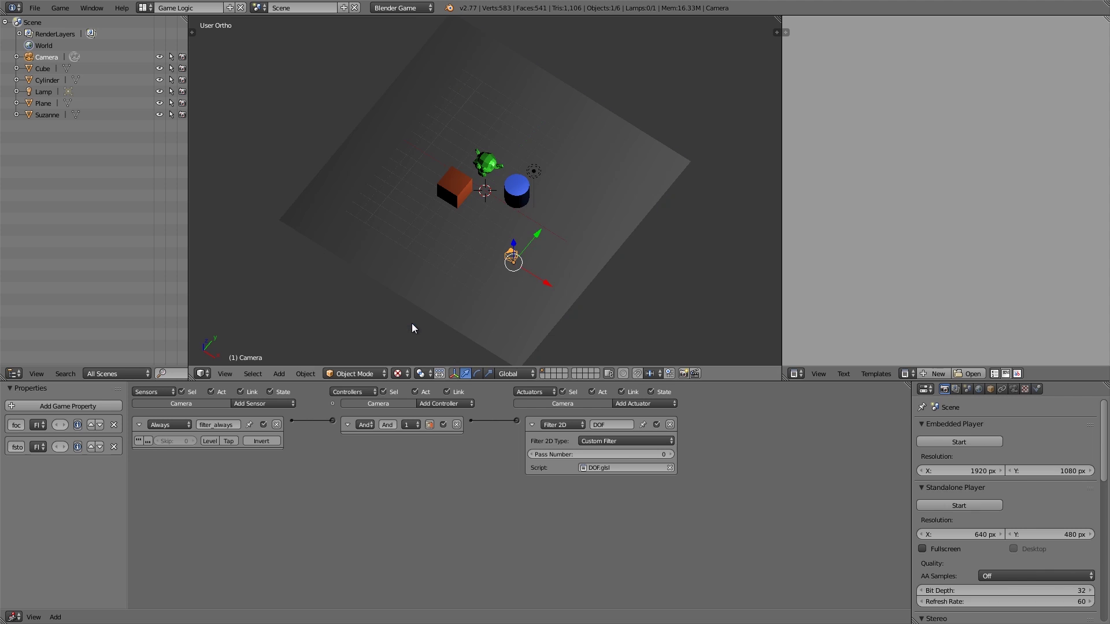
Set material shading to GLSL and widen the game properties panel
scroll(971, 552, down, 5)
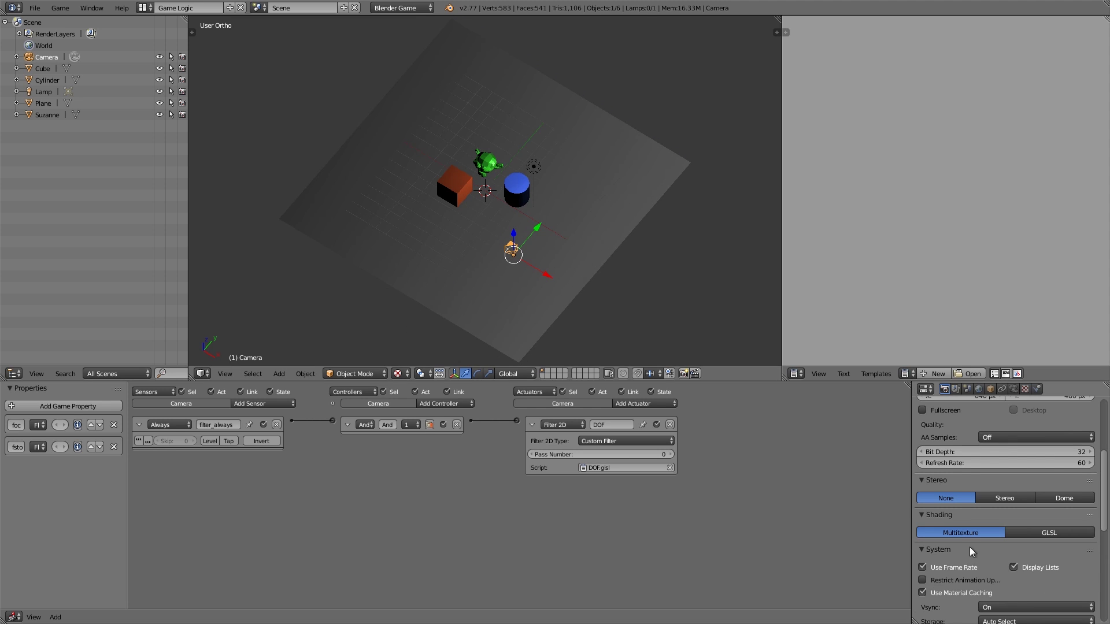
click(1044, 534)
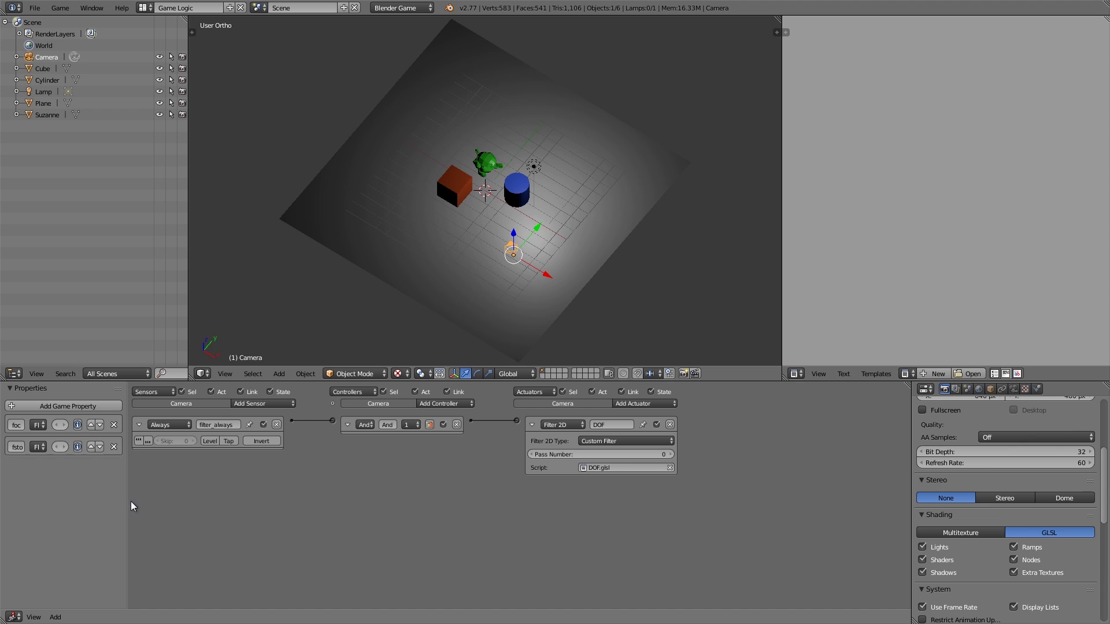
drag(127, 502, 236, 514)
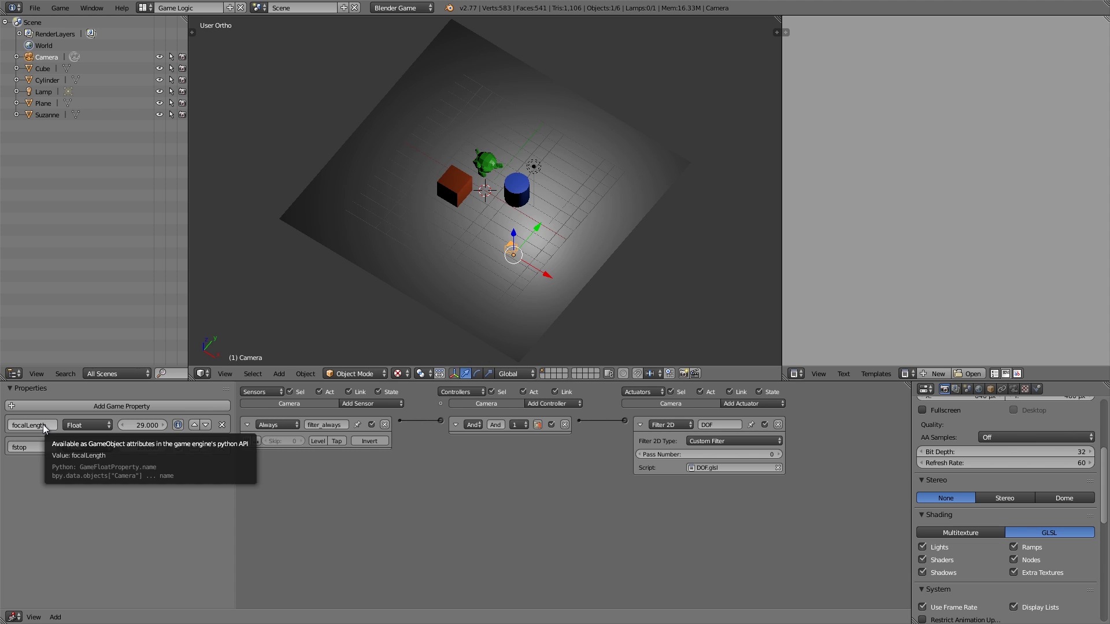
Switch the viewport to the camera view
key(KP_0)
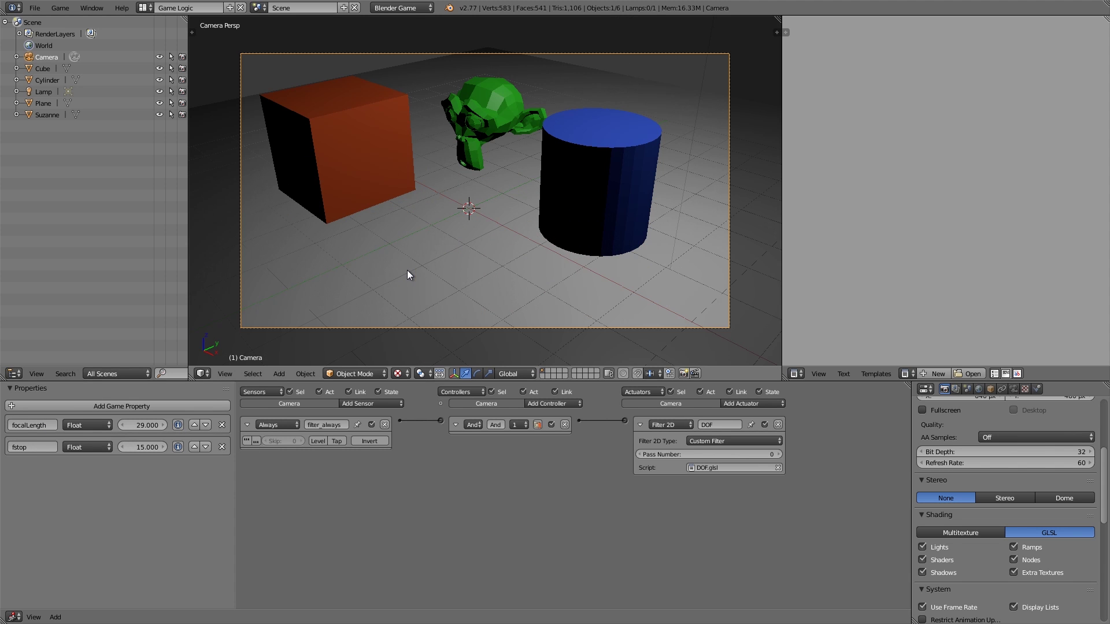
key(shift+f)
click(485, 190)
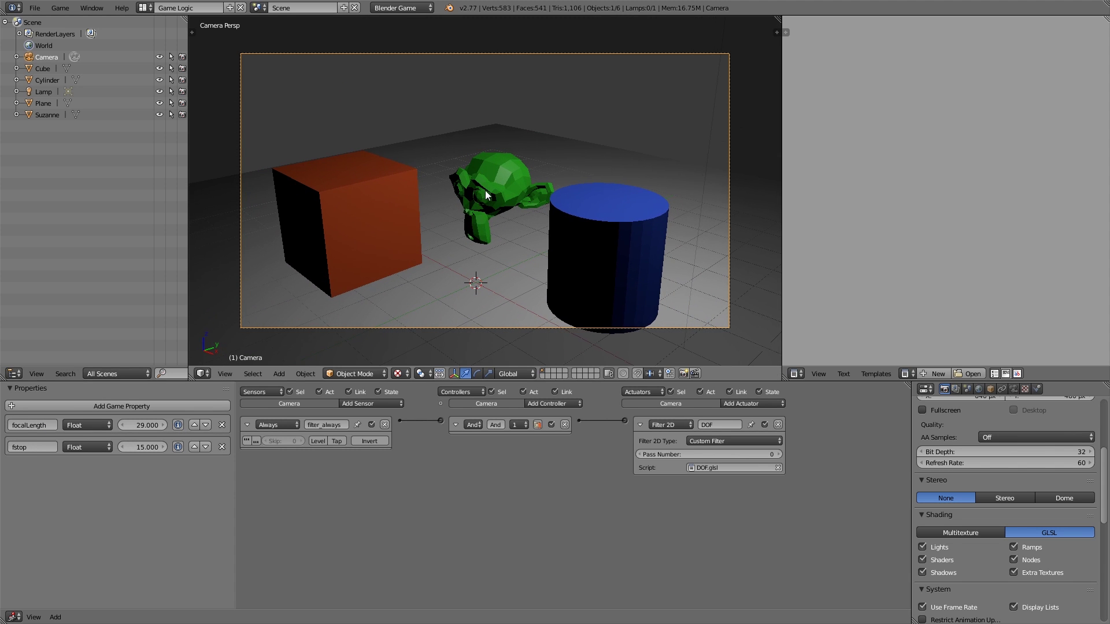
Set the camera's fstop property to 2 and play the game to preview the blur
click(141, 447)
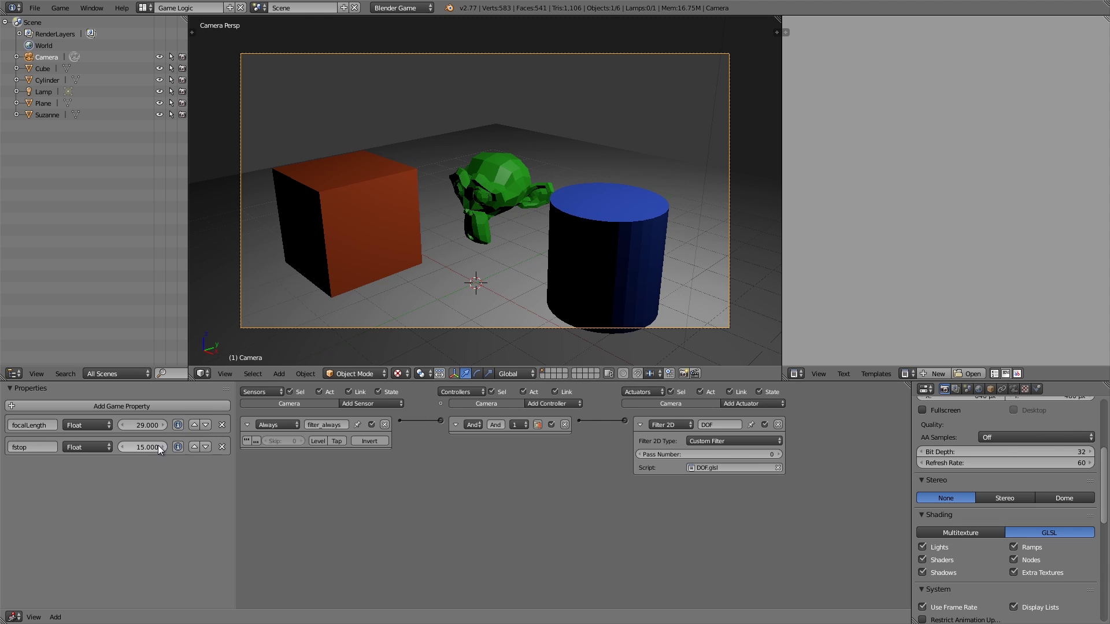
text(2)
key(Return)
key(p)
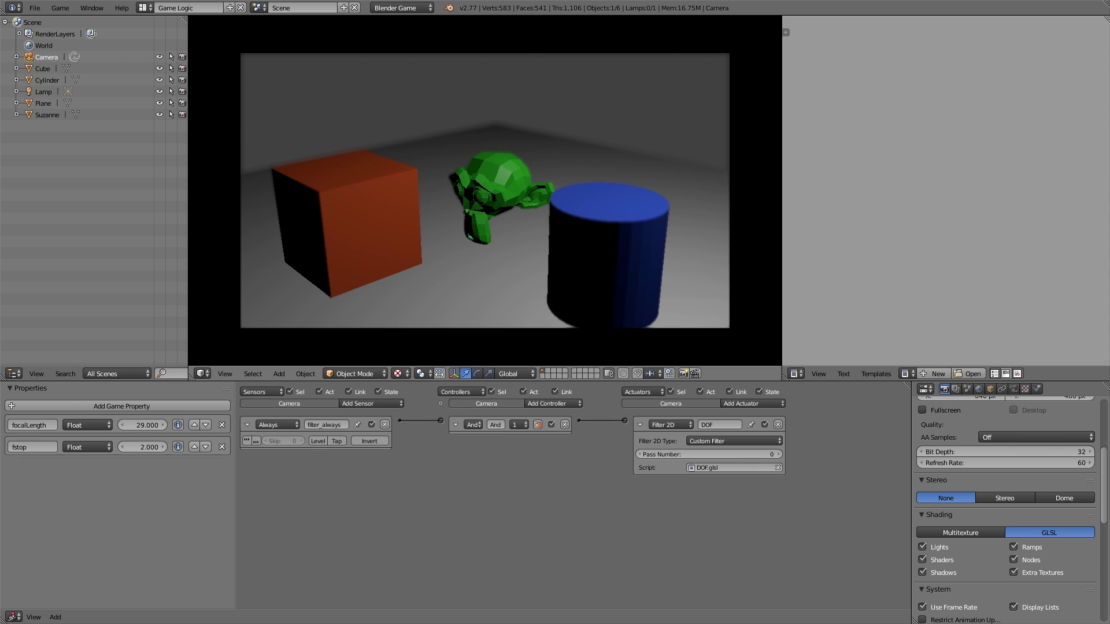
key(Escape)
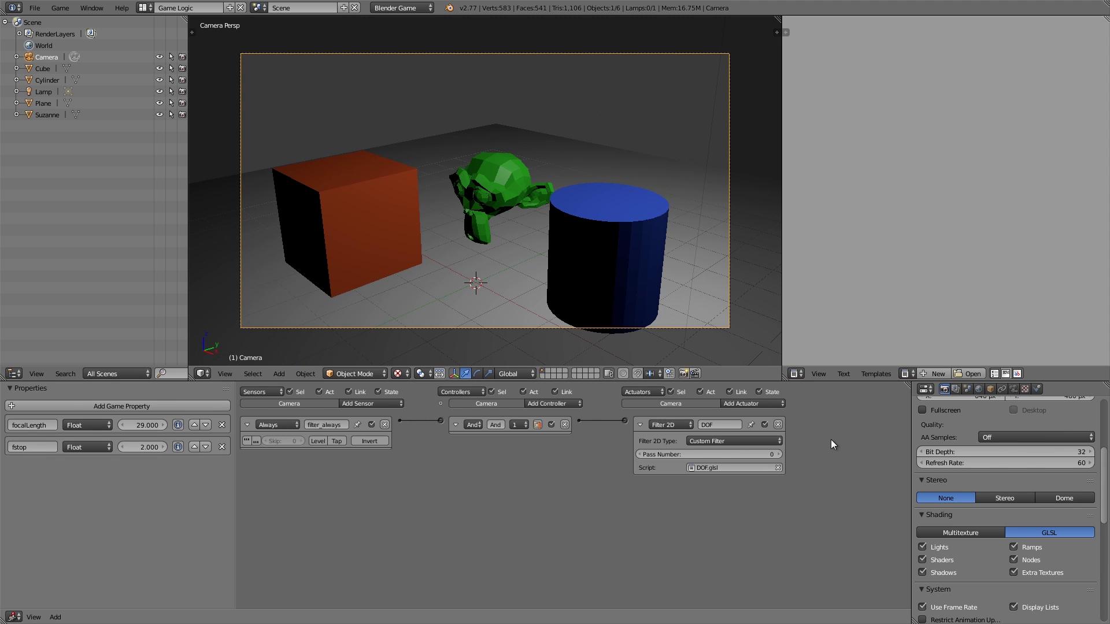
Set the camera's Clipping End to 500 in the Camera data properties
scroll(984, 503, down, 8)
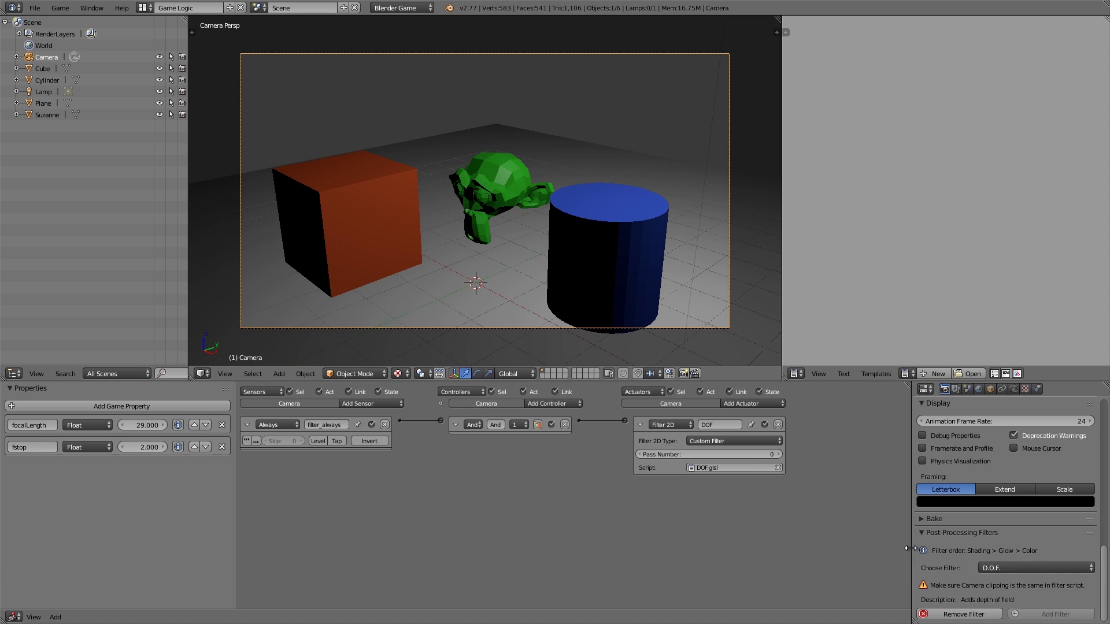
drag(911, 548, 884, 549)
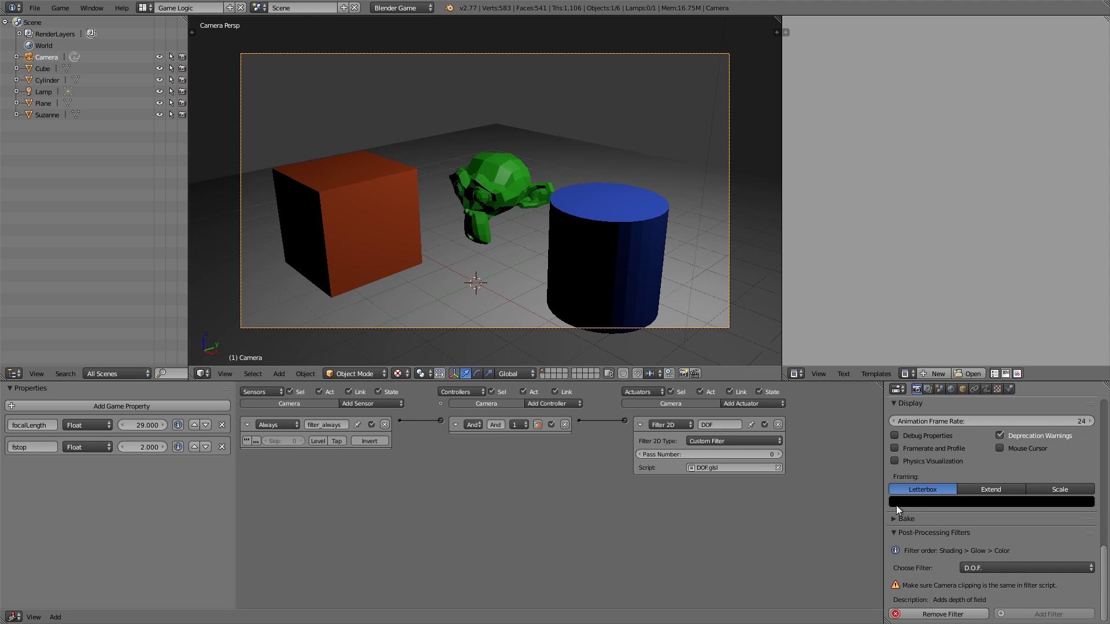
click(985, 389)
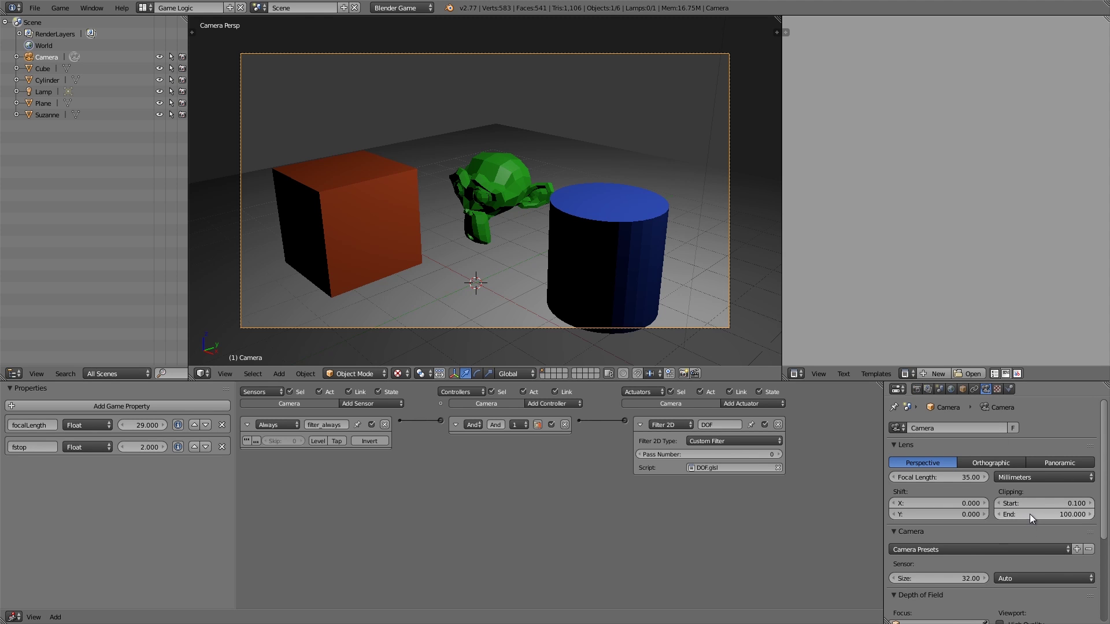
click(1064, 518)
text(500)
key(Return)
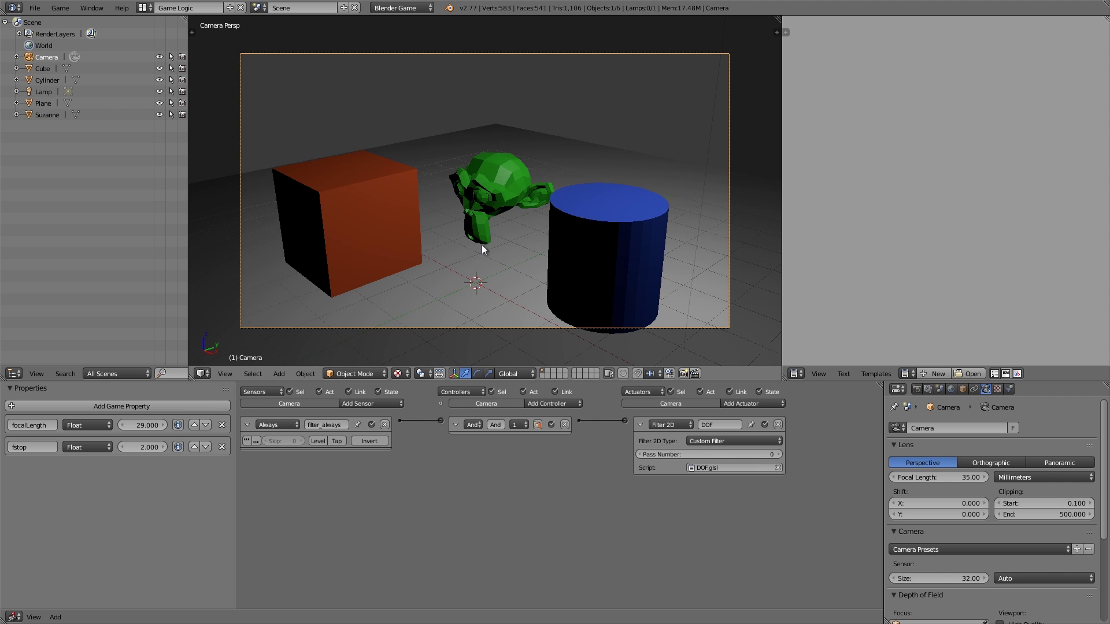
click(908, 373)
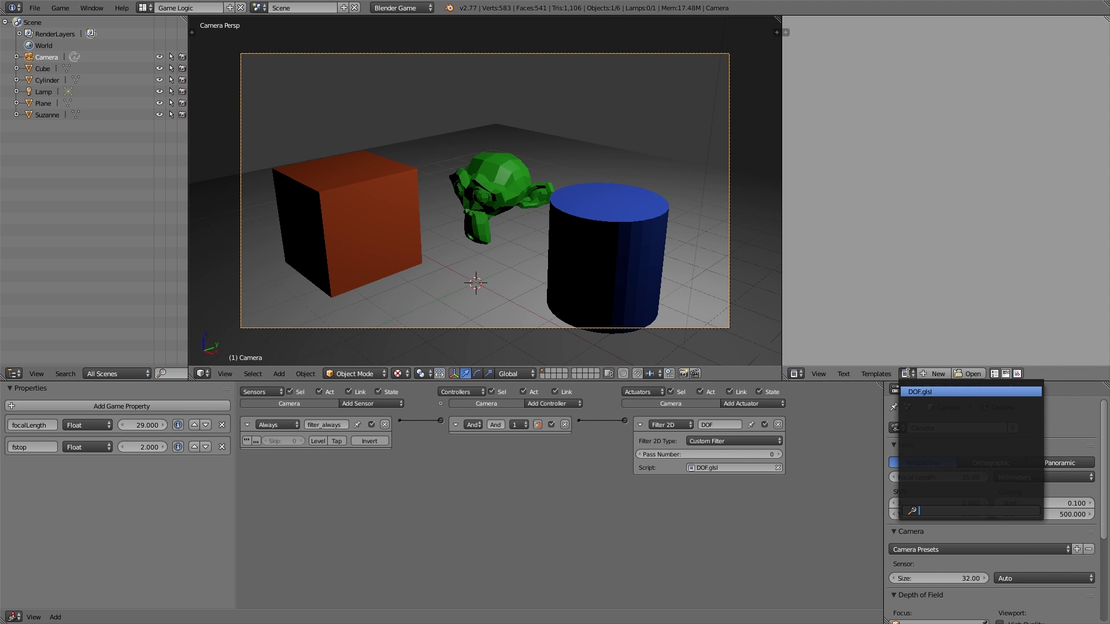
click(925, 391)
scroll(856, 177, down, 15)
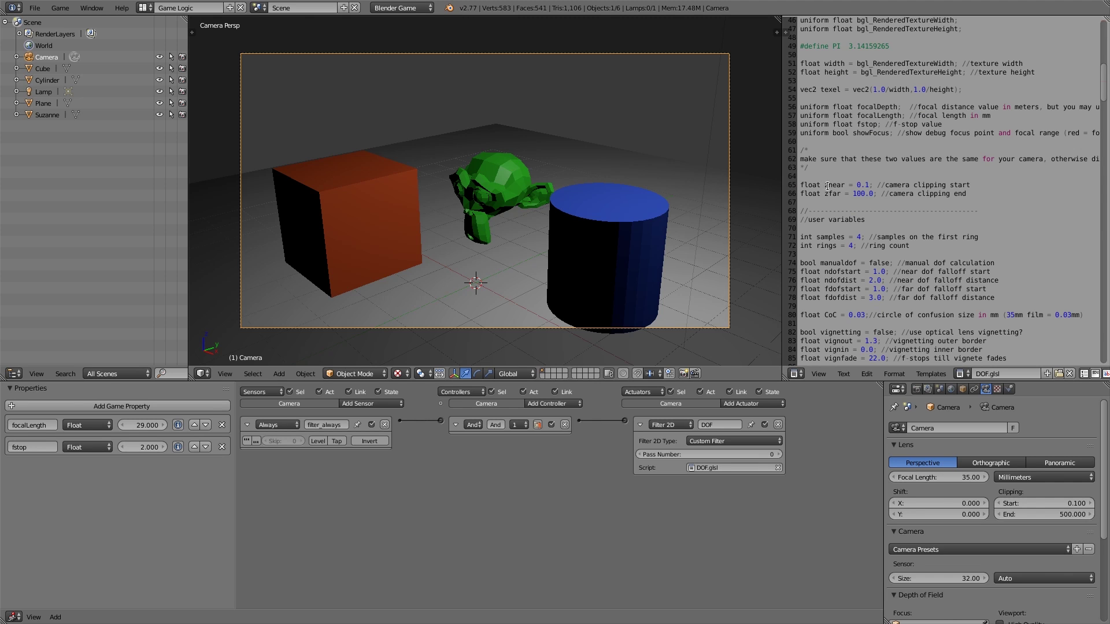
drag(825, 185, 909, 185)
click(925, 185)
click(856, 194)
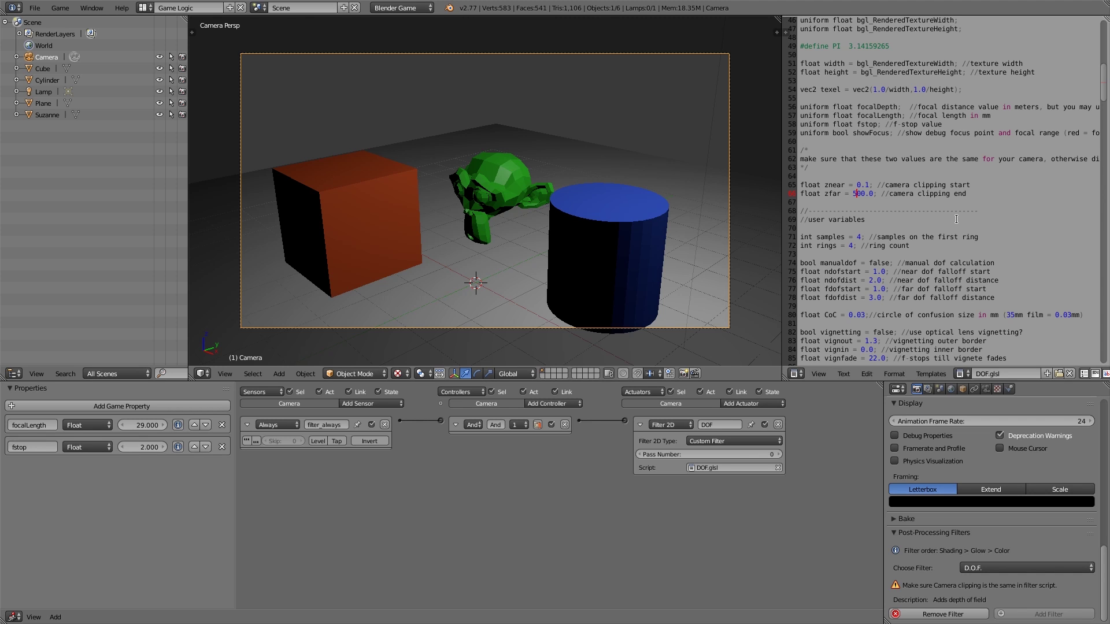
scroll(872, 225, down, 3)
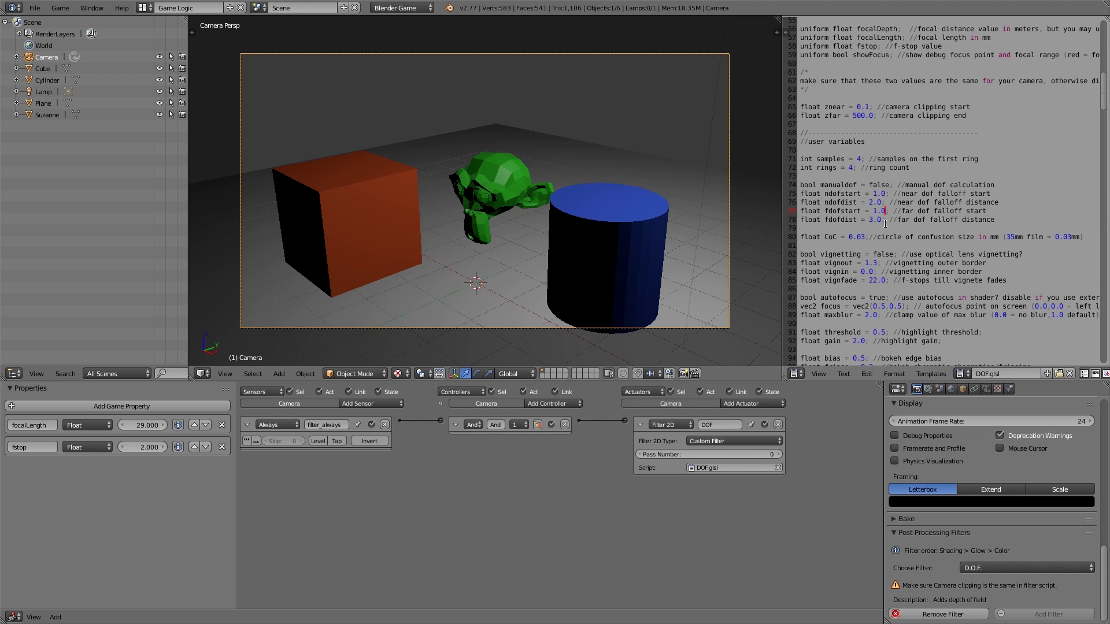
scroll(866, 276, down, 1)
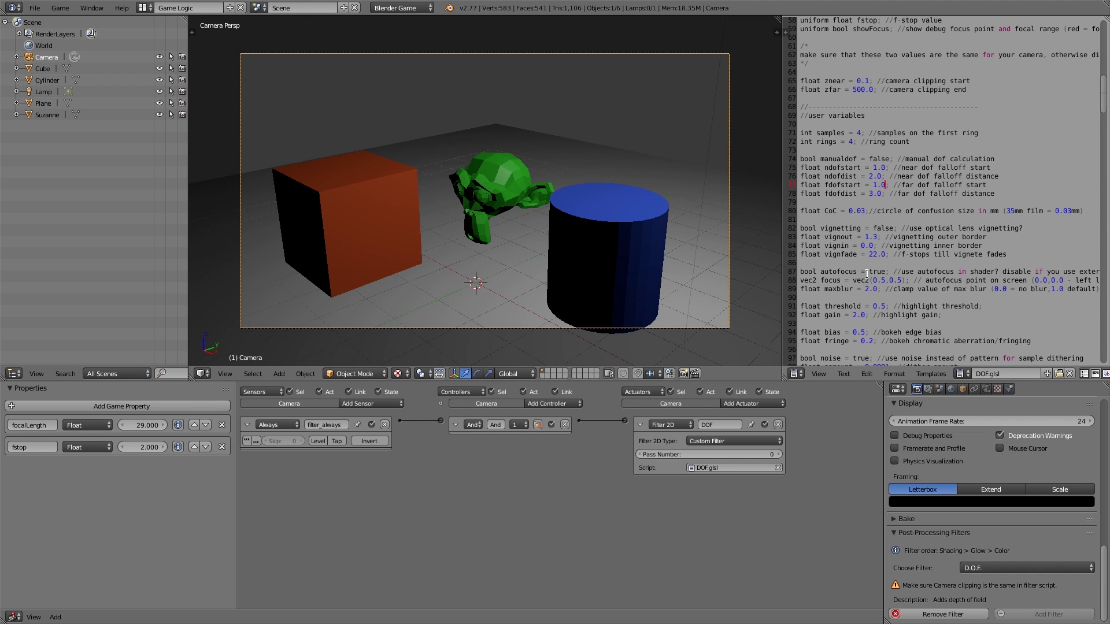
scroll(867, 275, down, 2)
Add the NOISE and LEVELS 2D filters to the camera from the filter list
click(976, 568)
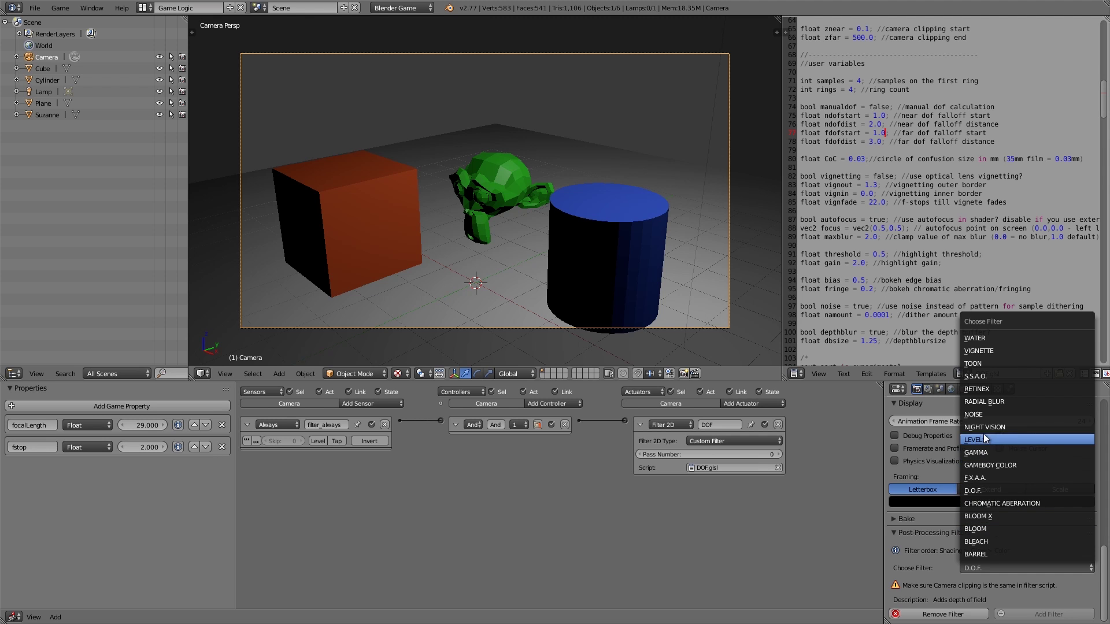
click(979, 414)
click(1022, 597)
click(987, 569)
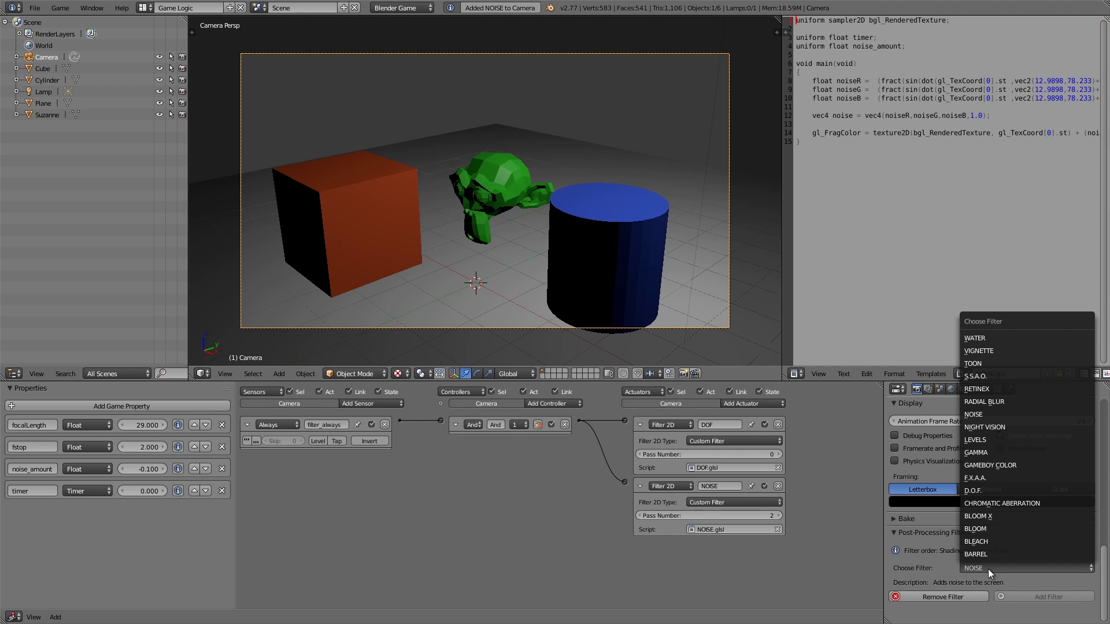
click(980, 439)
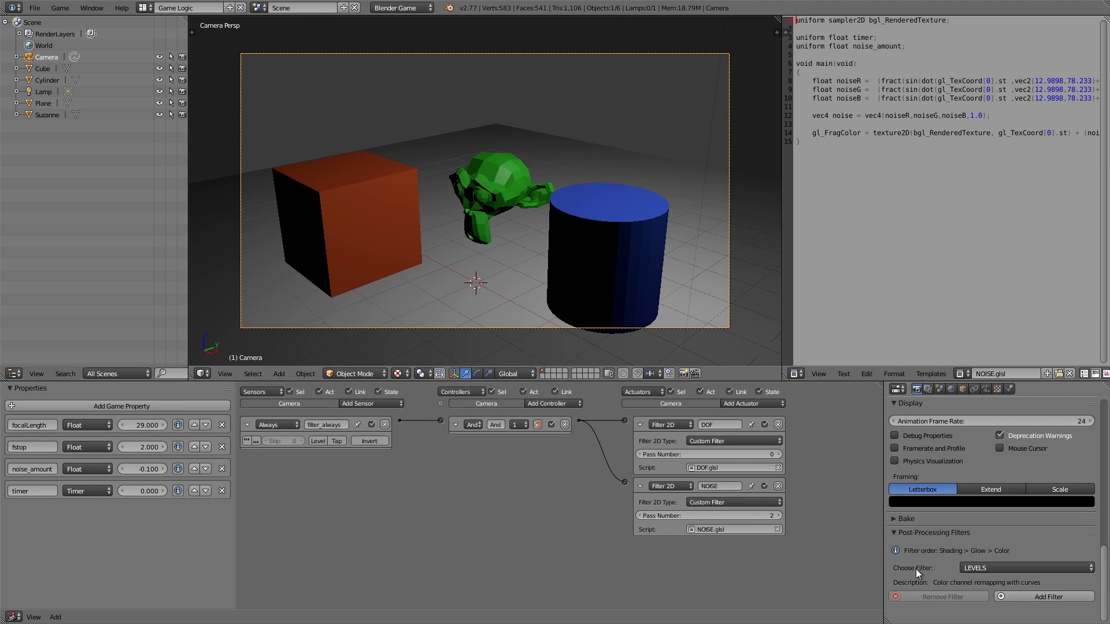
click(1019, 597)
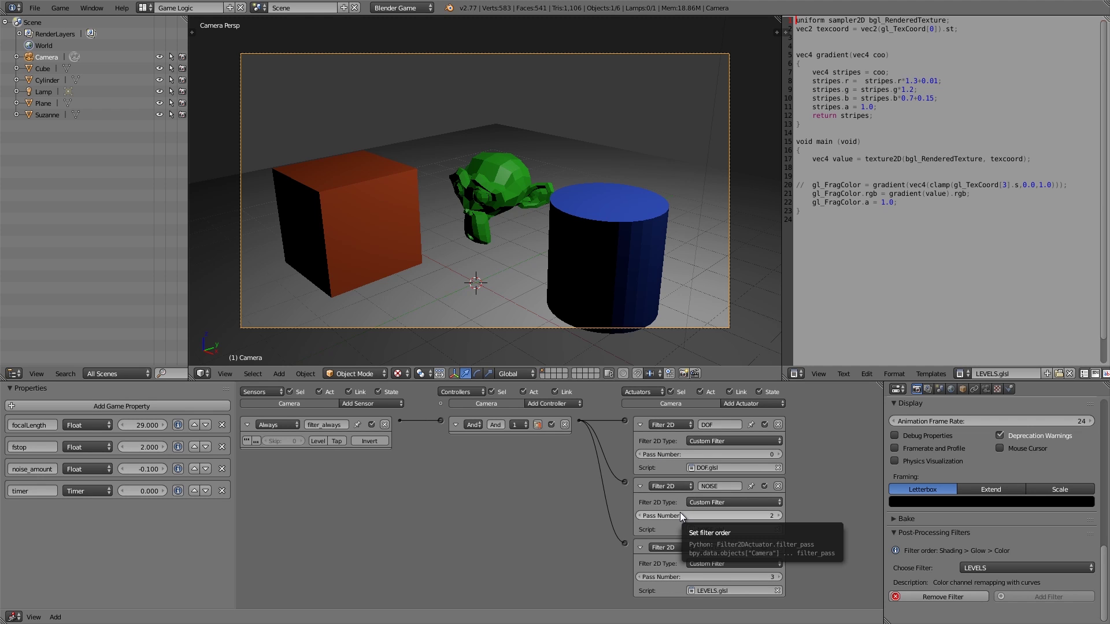
Remove the LEVELS, NOISE and D.O.F. filters from the camera
click(932, 596)
click(983, 568)
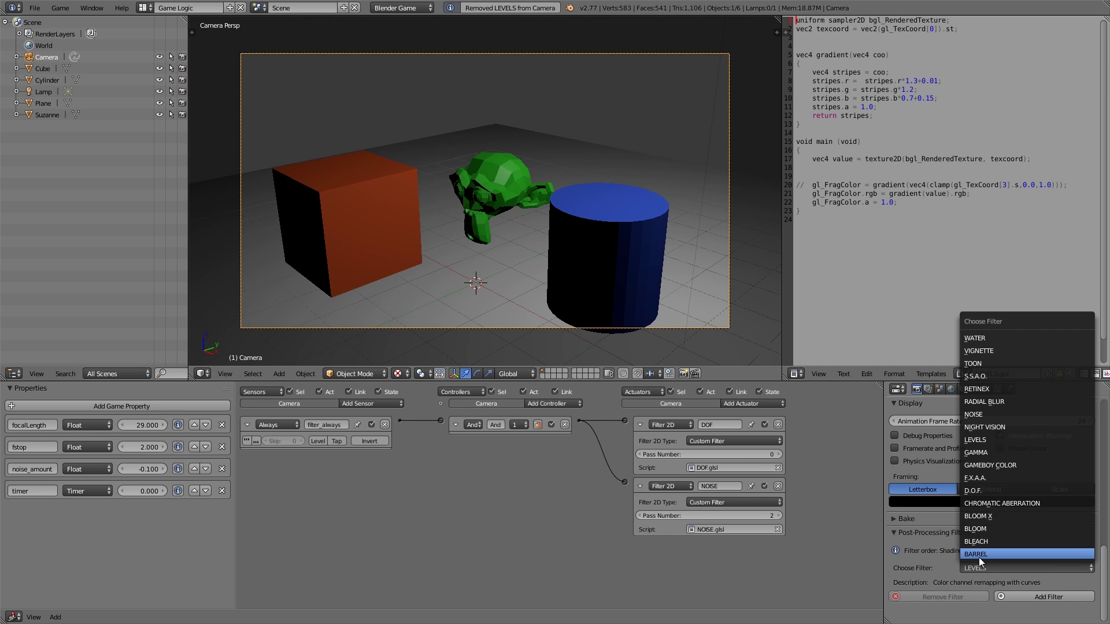
click(979, 414)
click(955, 596)
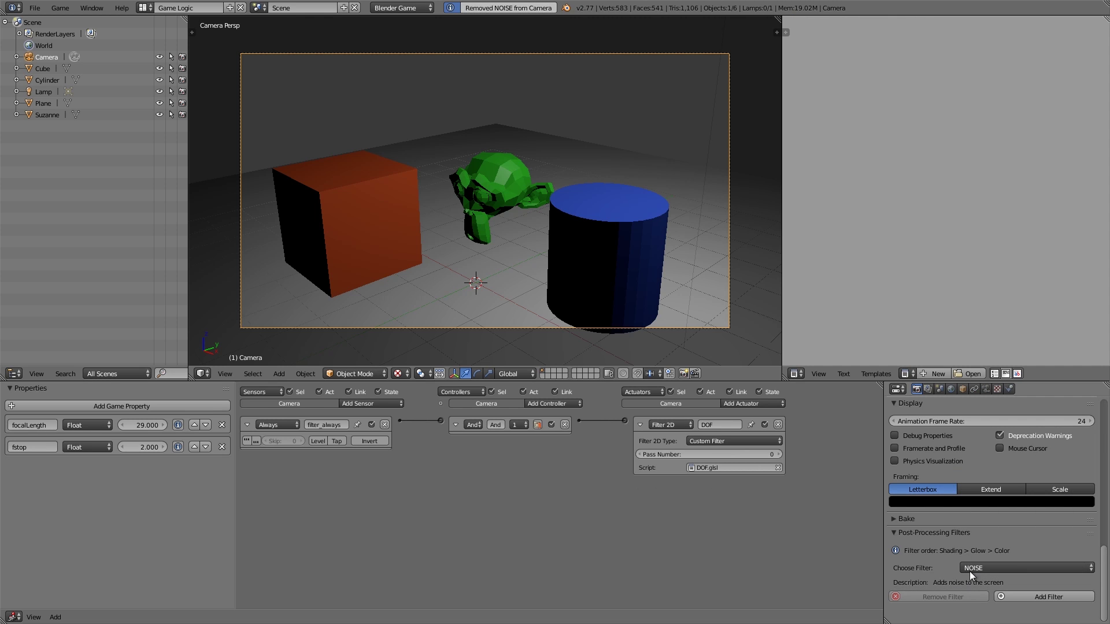
click(970, 568)
click(985, 489)
click(960, 614)
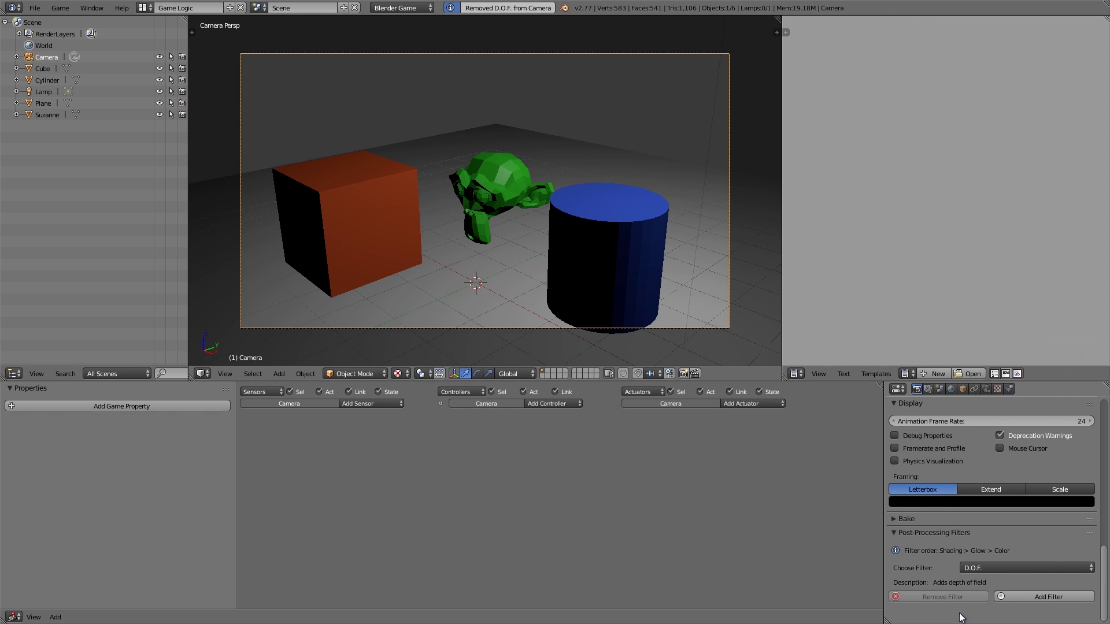
Add the WATER and S.S.A.O. filters to the camera
click(980, 568)
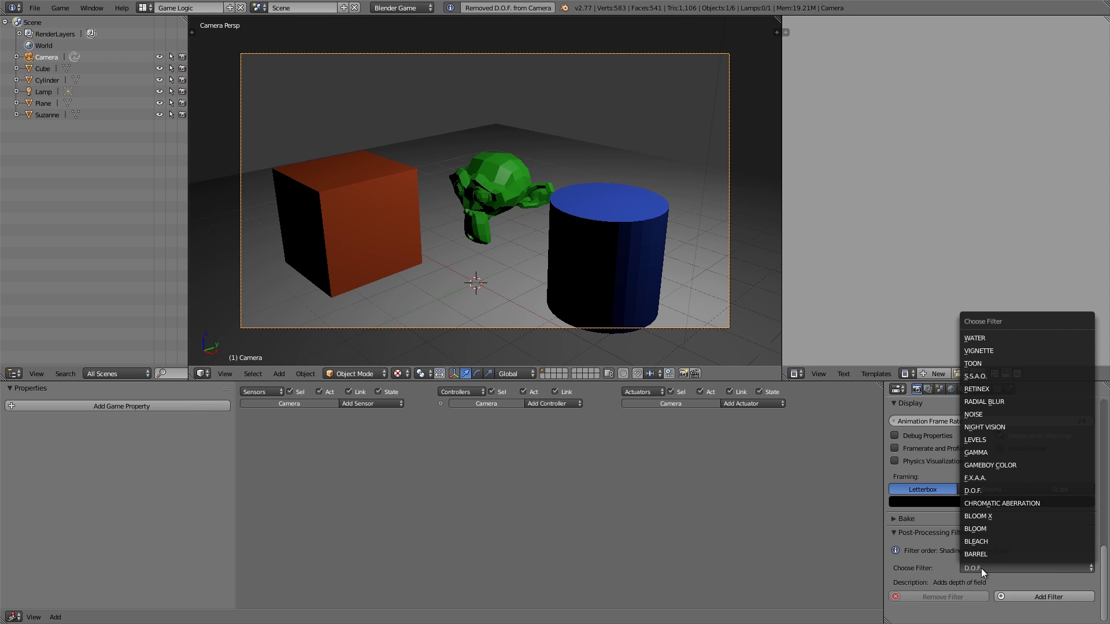
click(974, 338)
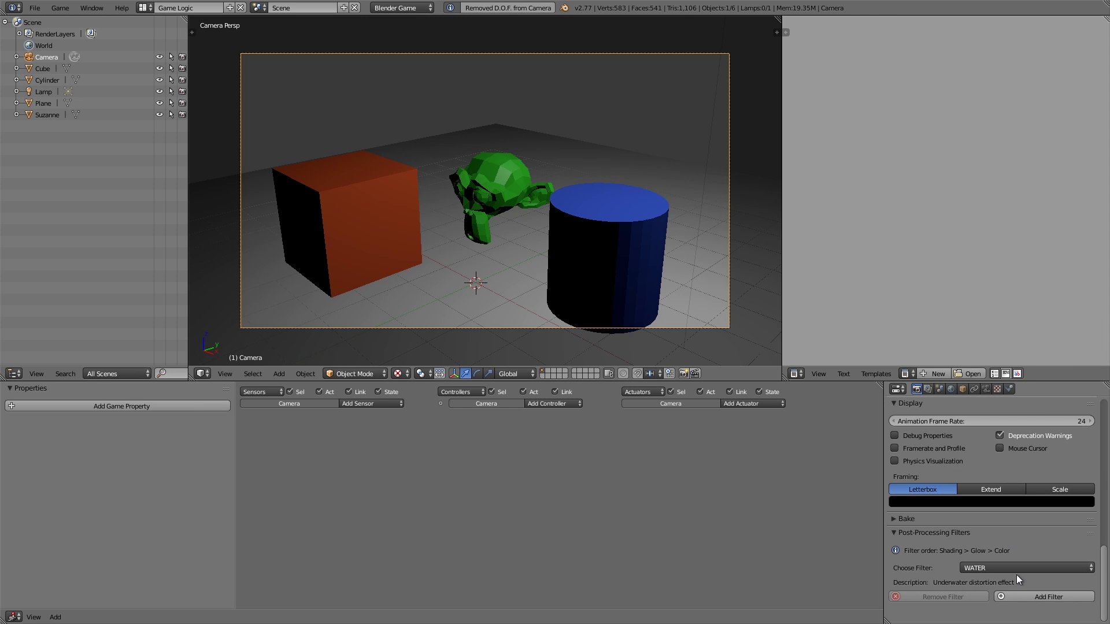
click(1017, 596)
click(988, 568)
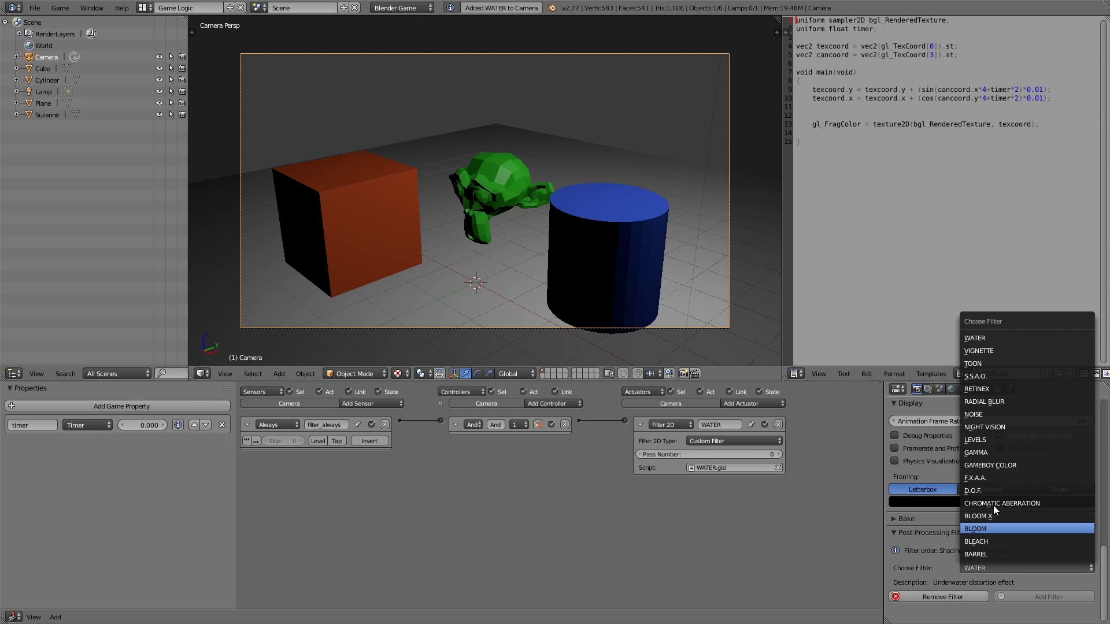
click(976, 376)
click(1017, 614)
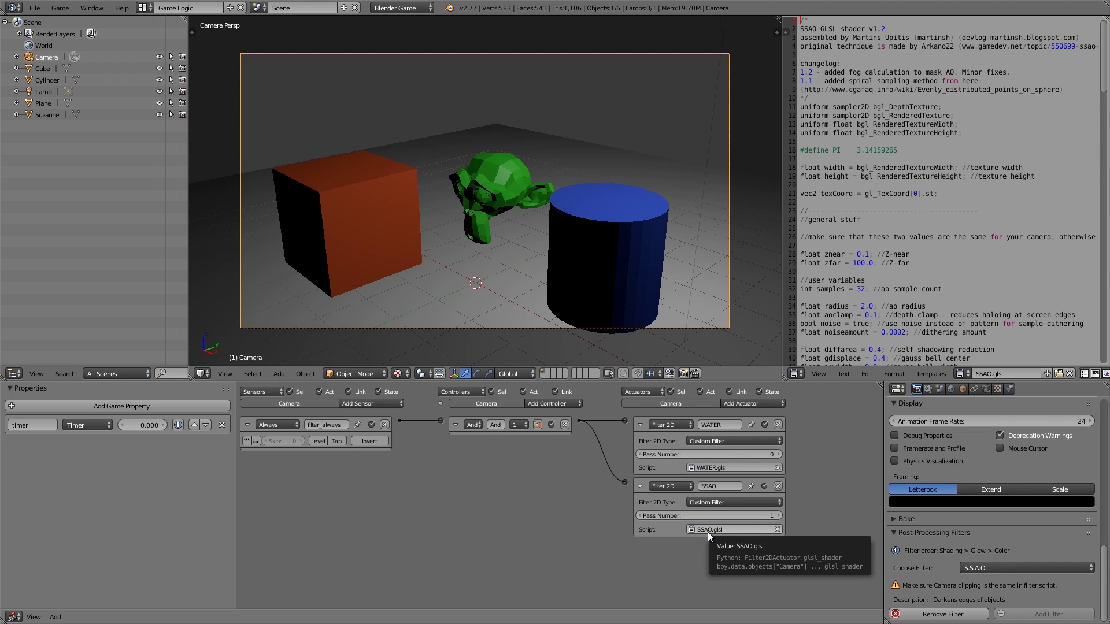
Preview the filters in the running game, then lower the SSAO filter's pass number to 0
key(p)
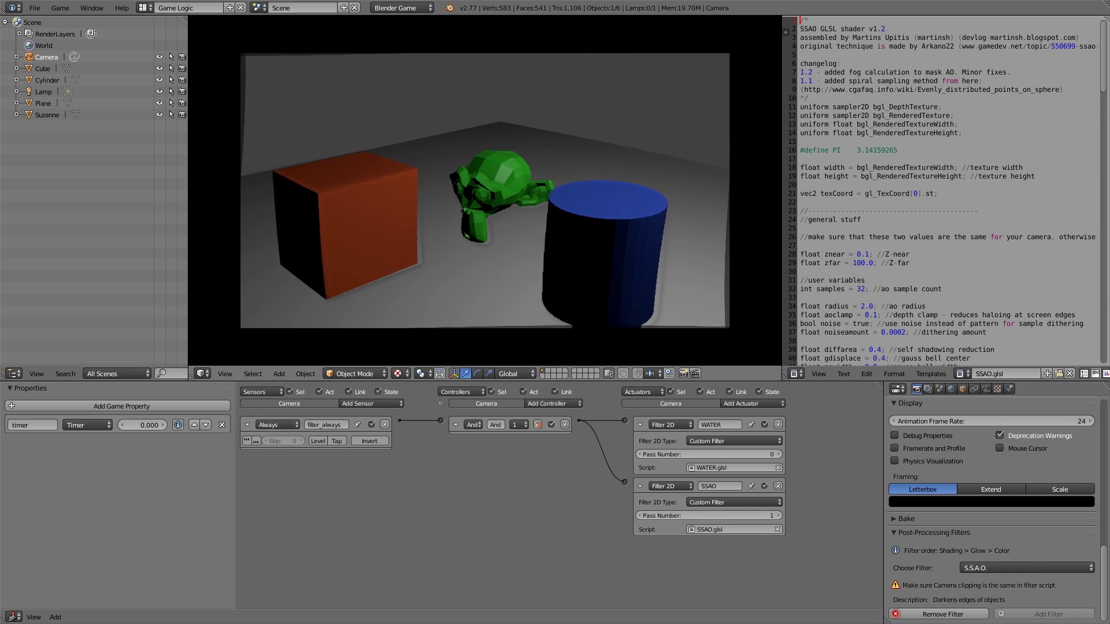
key(Escape)
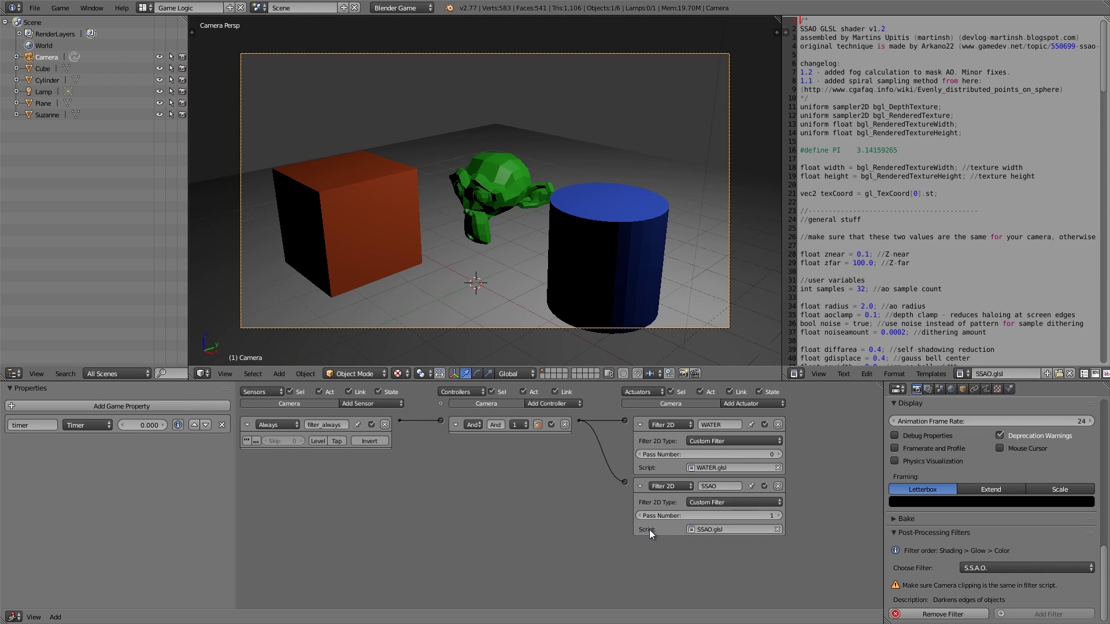
click(641, 516)
Set the WATER filter to pass 1 and test the new order in a game preview
drag(734, 456, 761, 456)
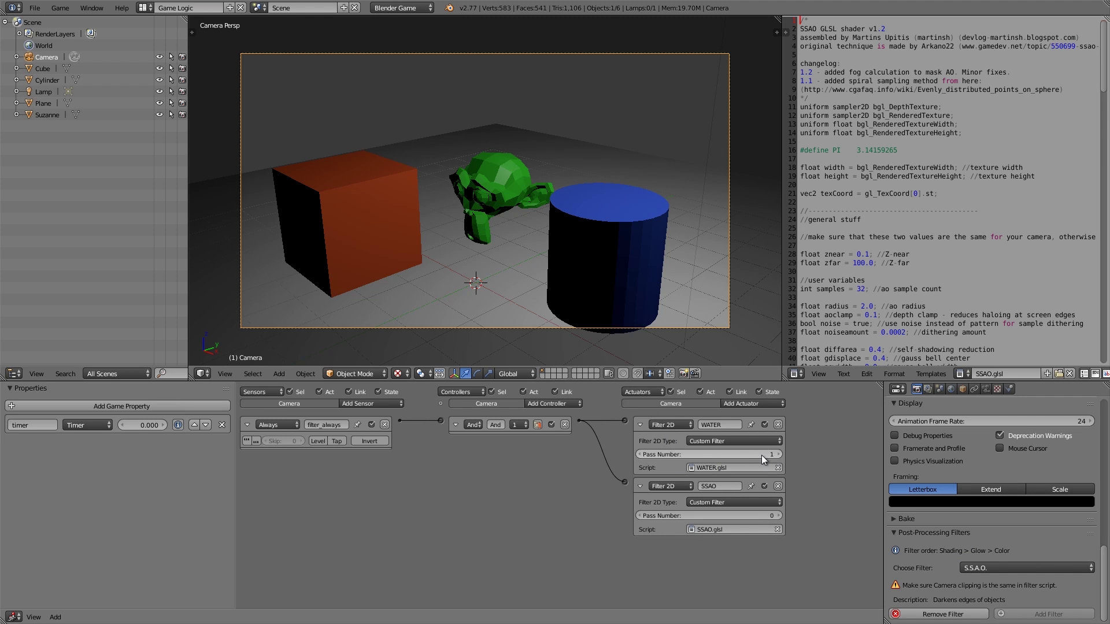
key(p)
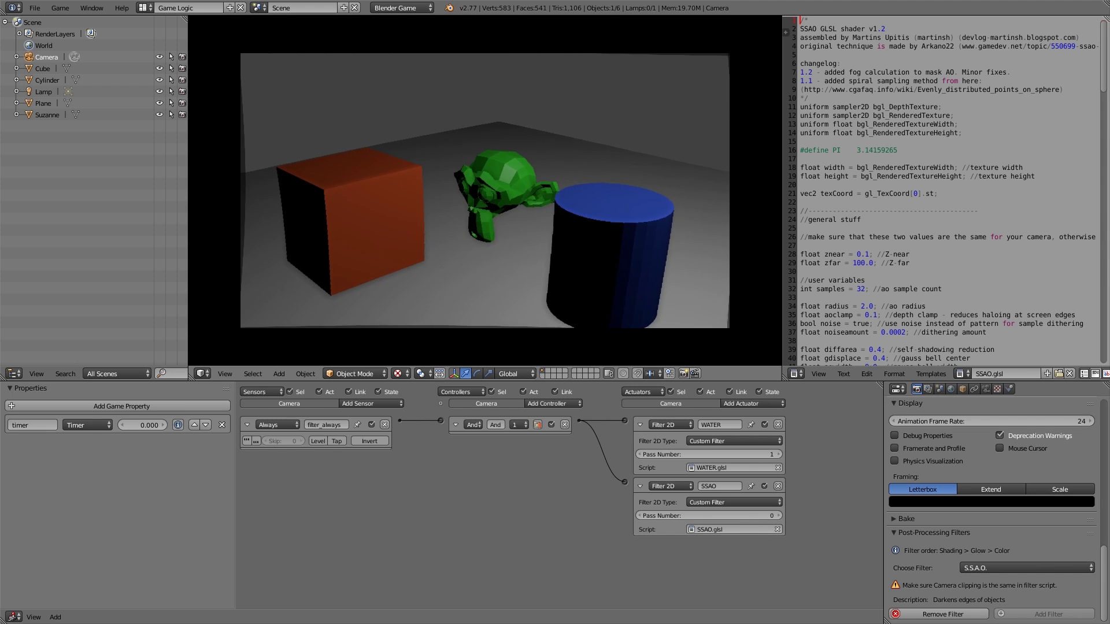
key(Escape)
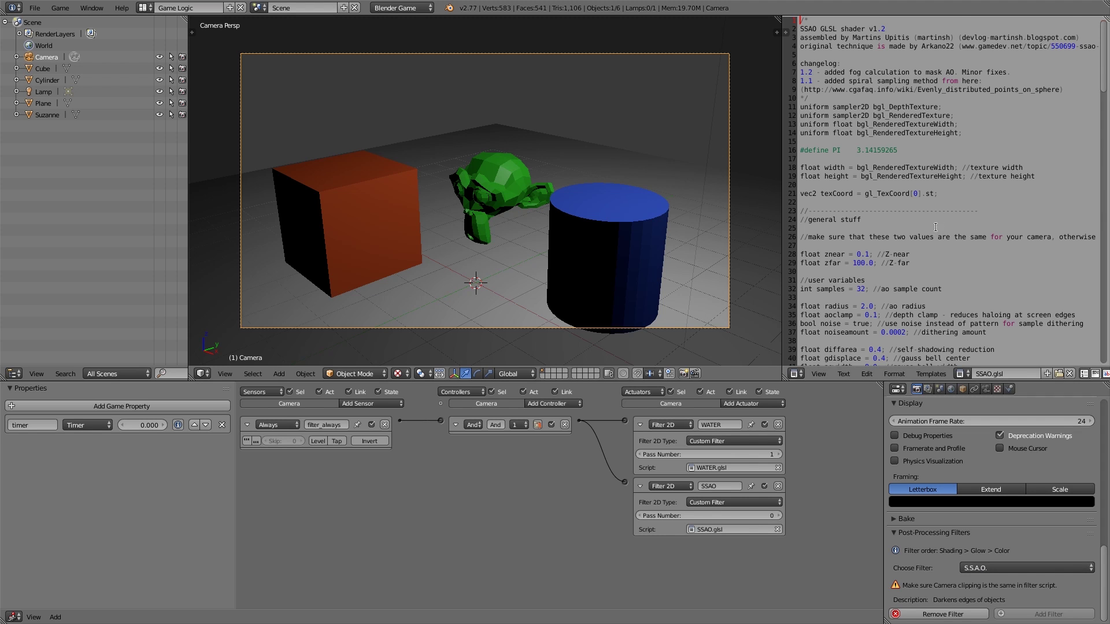
Test the znear 0.5 shader change in a game preview, then place the cursor on empty line 30
scroll(857, 248, down, 1)
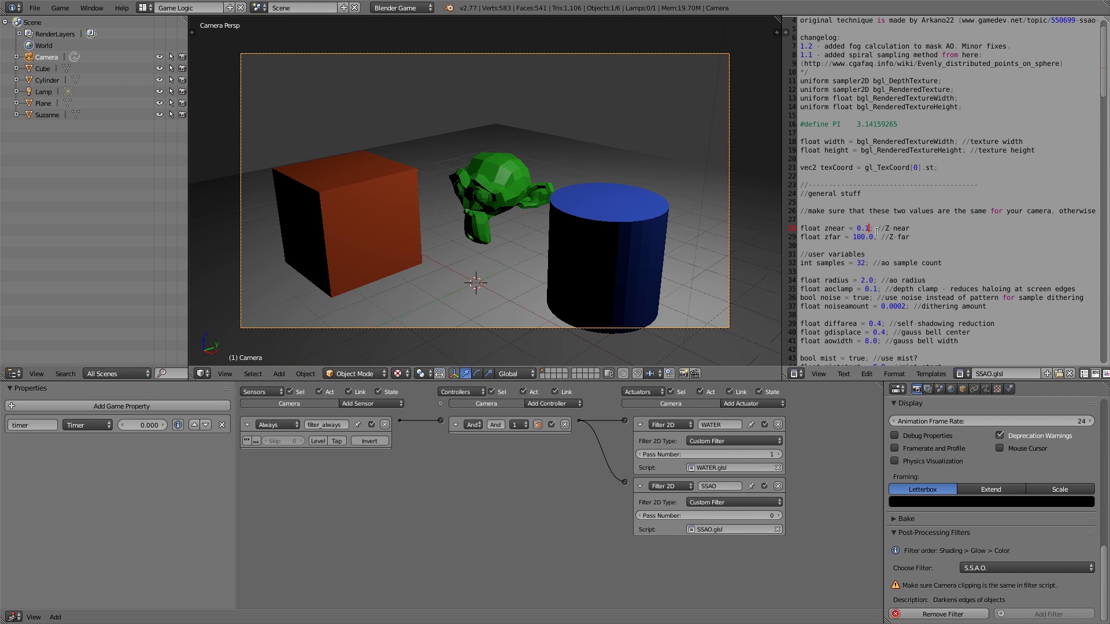
key(p)
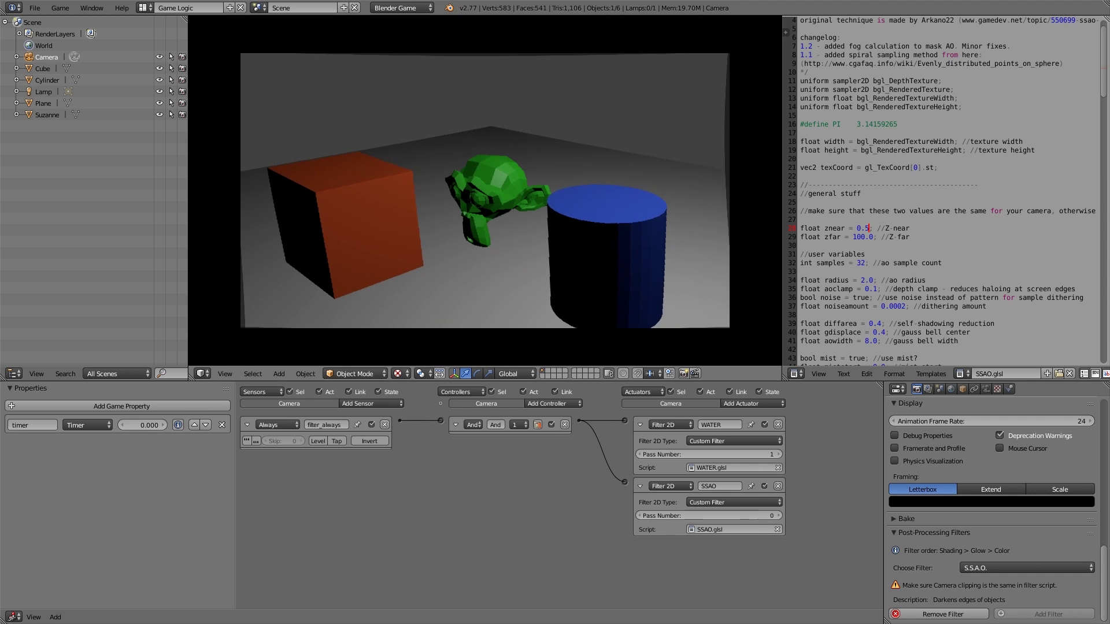
key(Escape)
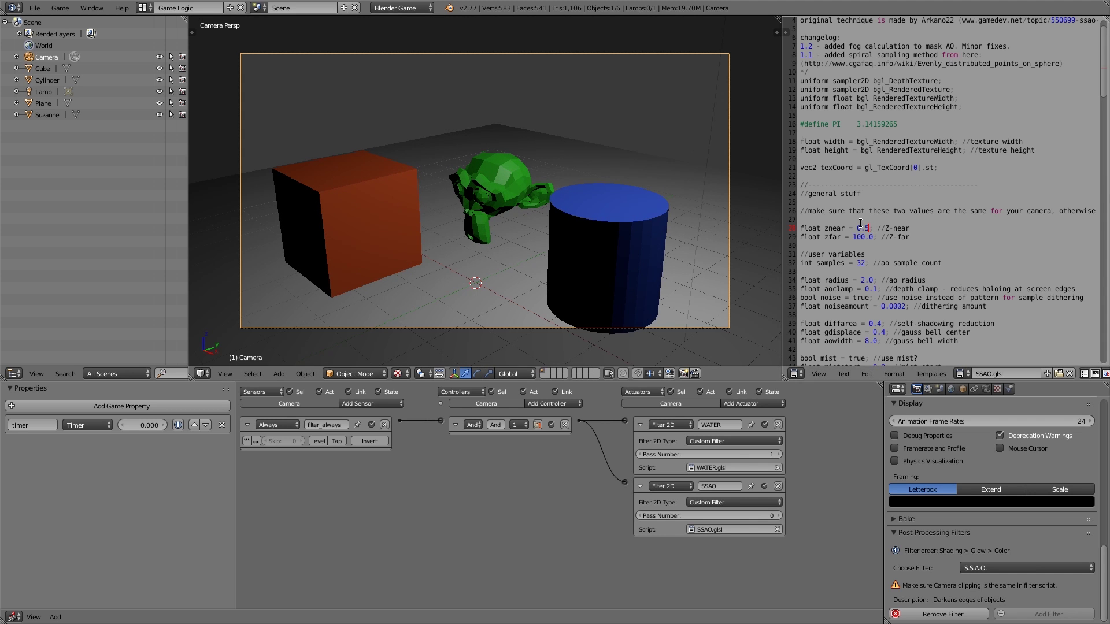
click(864, 242)
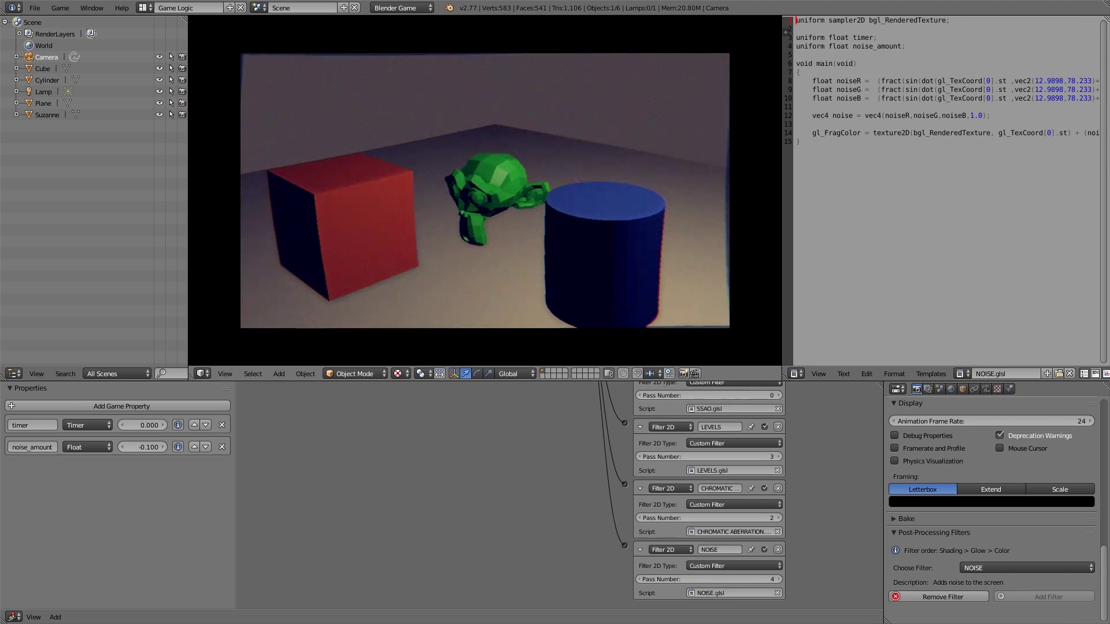